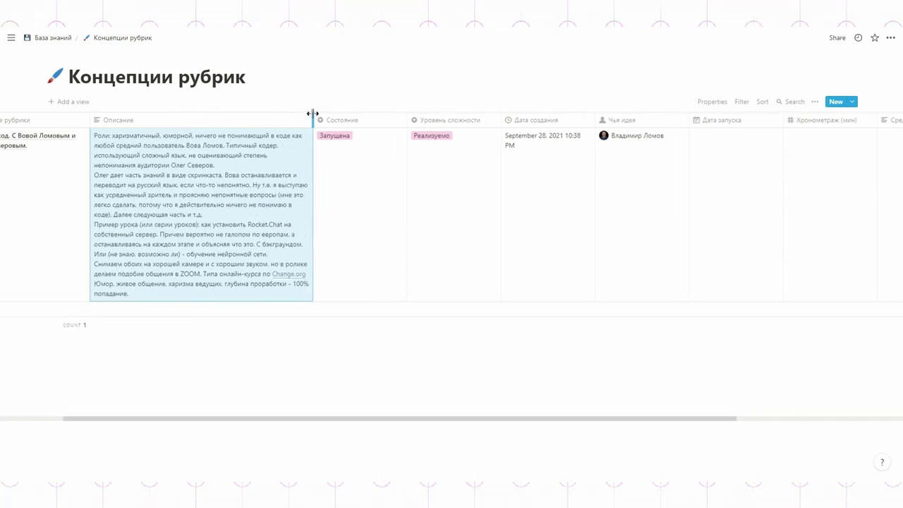
- Open the first concept as a preview and set its Дата запуска to September 15, 2021
click(71, 139)
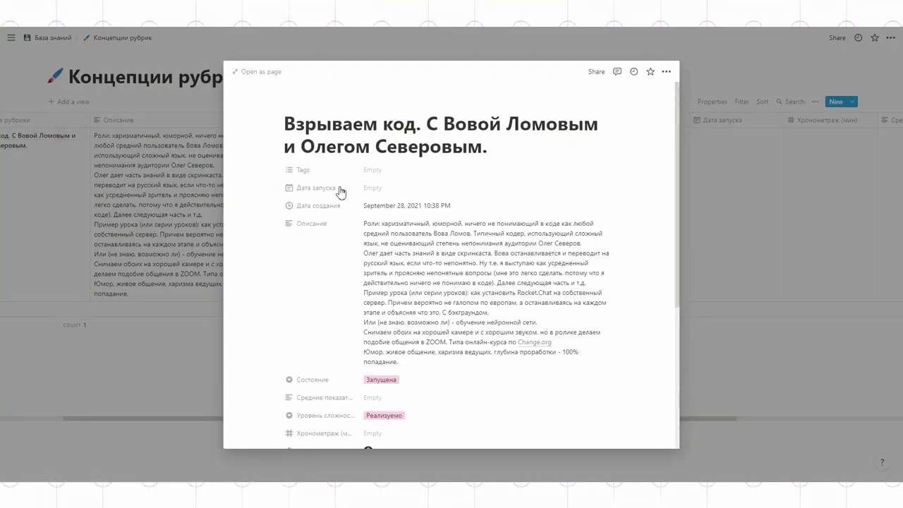
scroll(493, 195, down, 3)
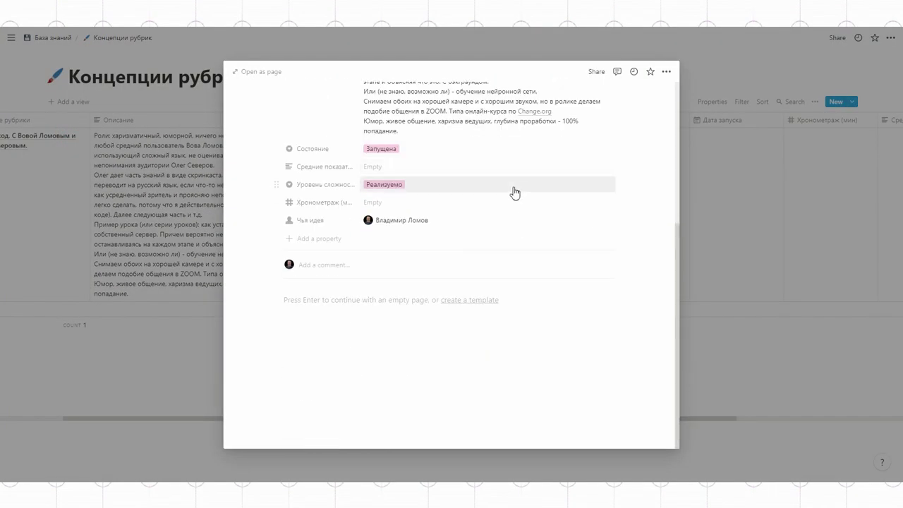
scroll(515, 193, up, 3)
click(372, 188)
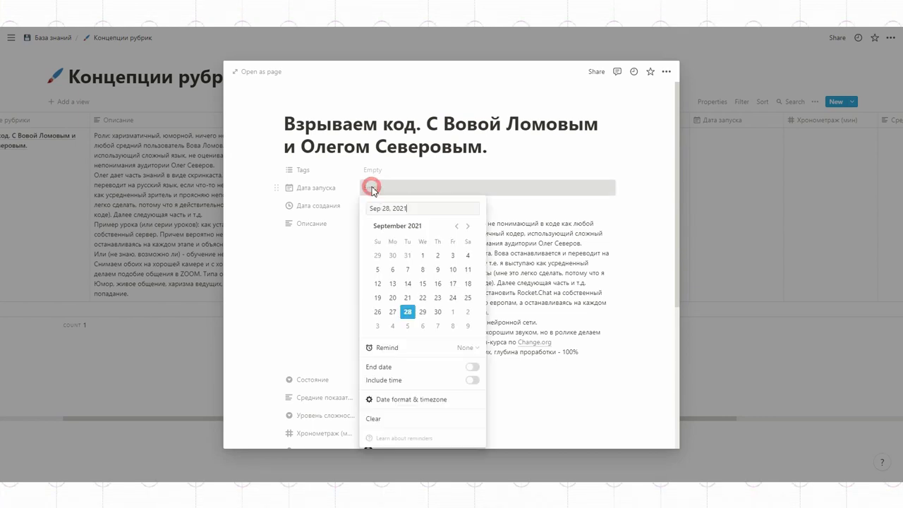
click(422, 284)
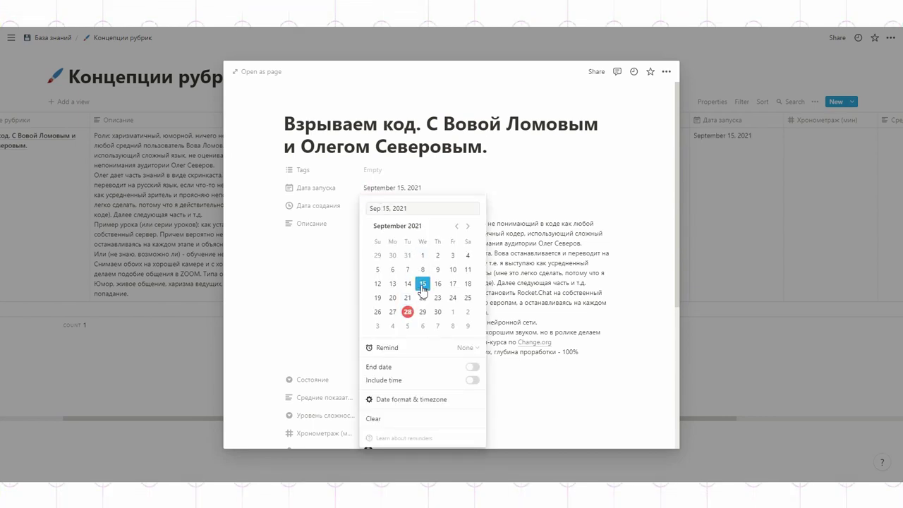
click(380, 179)
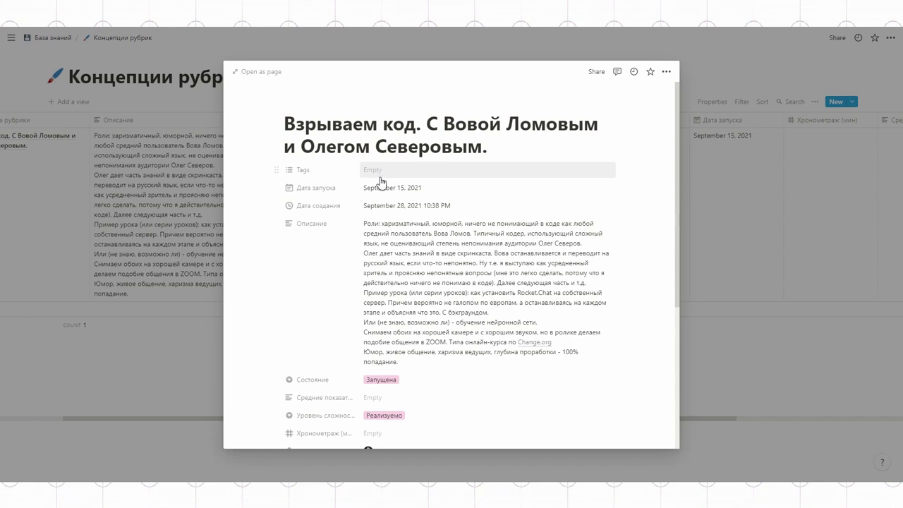
scroll(429, 261, down, 4)
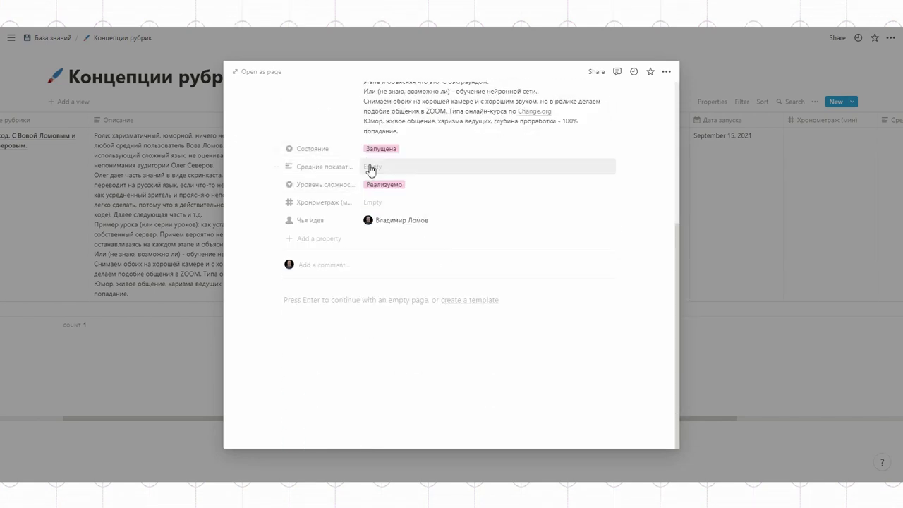
- Enter 15 as the Хронометраж duration, then close the preview
click(374, 201)
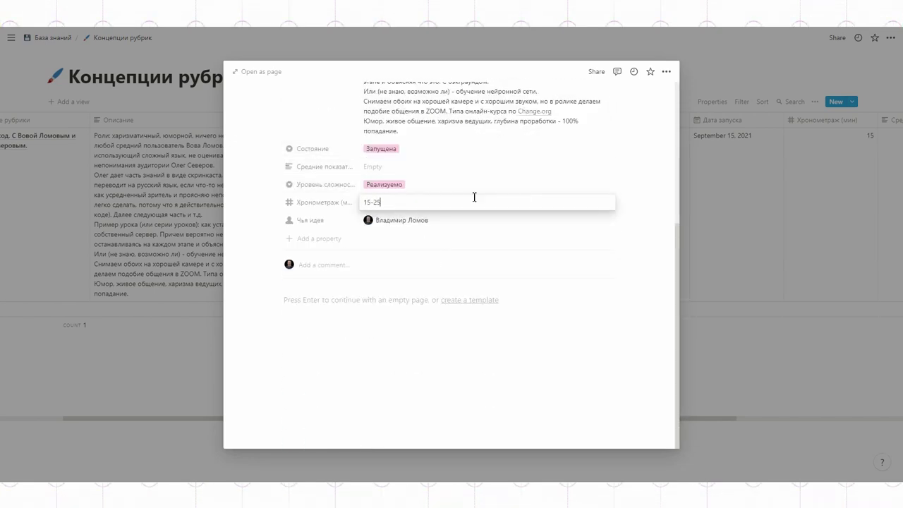
click(500, 317)
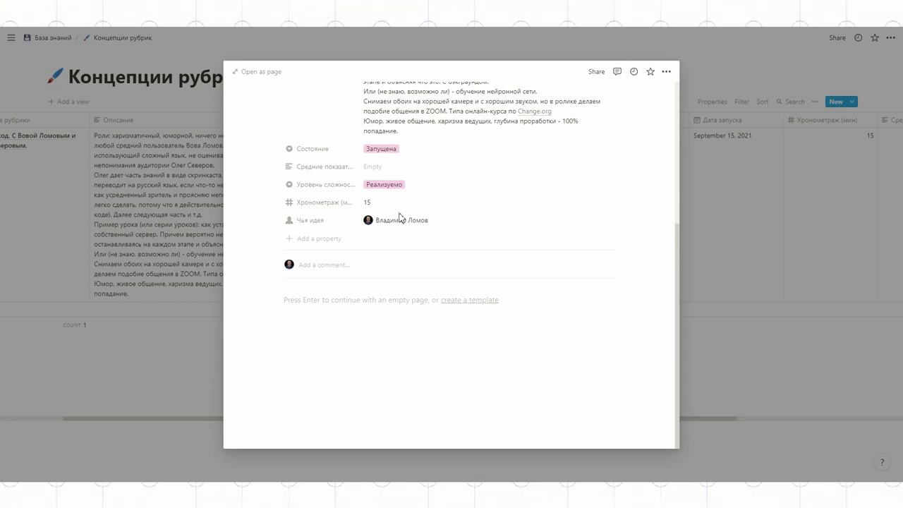
click(378, 202)
text(-25)
key(Return)
click(594, 201)
scroll(584, 224, down, 3)
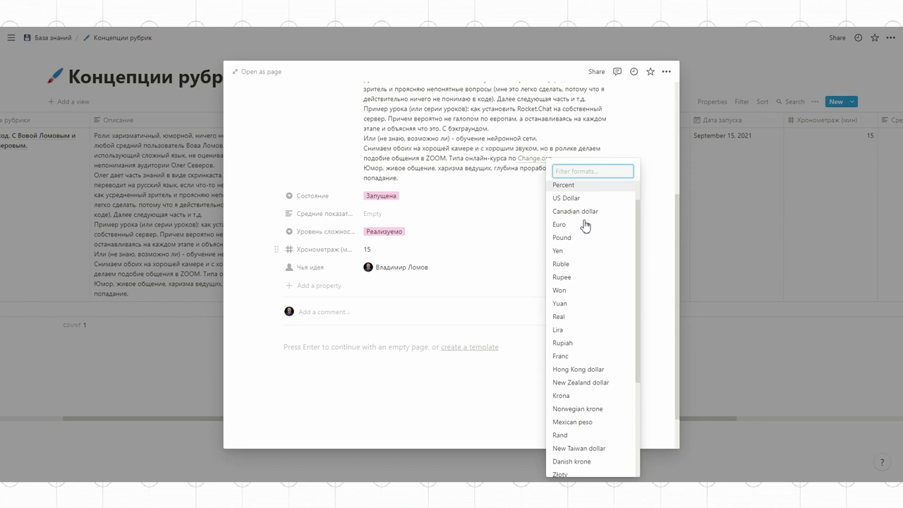
scroll(586, 228, up, 1)
scroll(586, 228, up, 3)
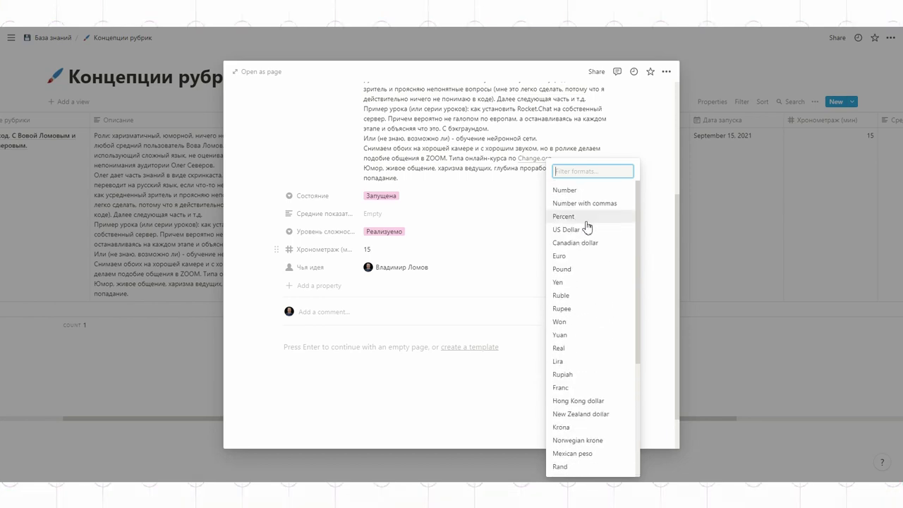
click(529, 216)
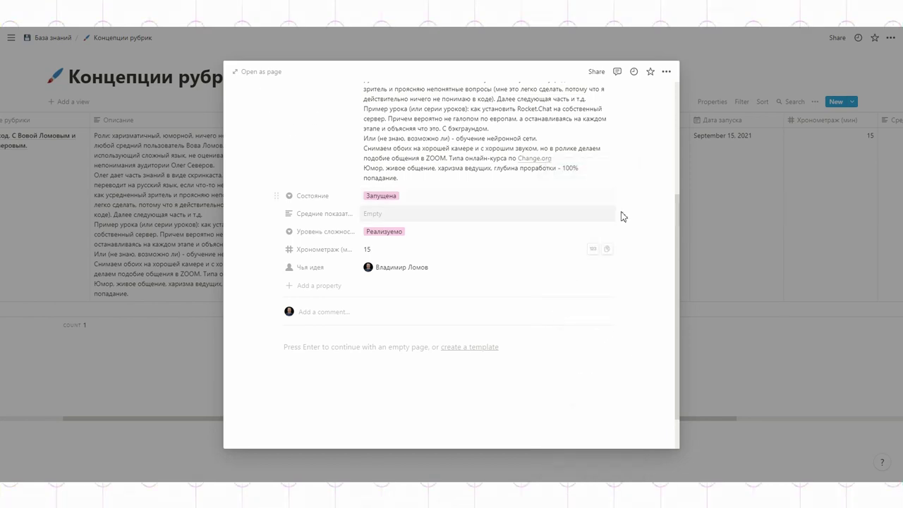
click(745, 181)
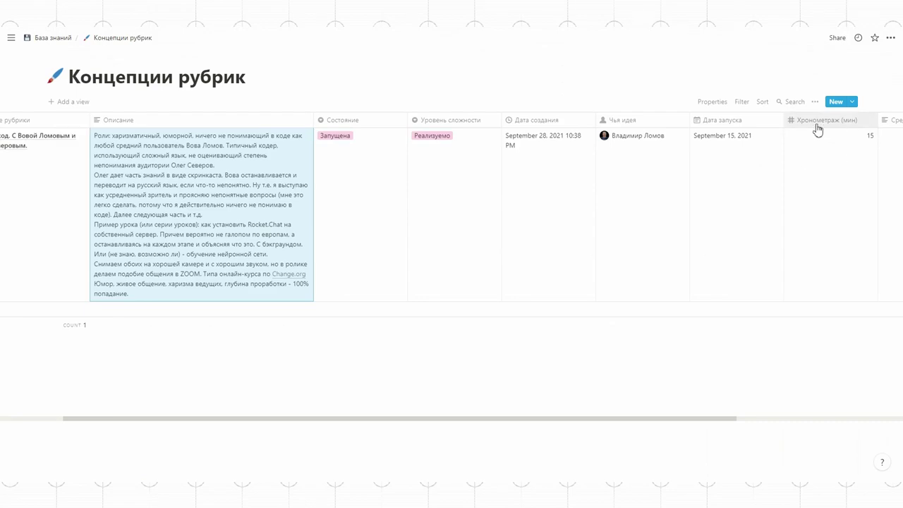
- Change the Хронометраж column to Text and make the first row's duration 15-25
click(817, 129)
click(776, 171)
click(698, 85)
click(789, 136)
text(-25)
click(32, 315)
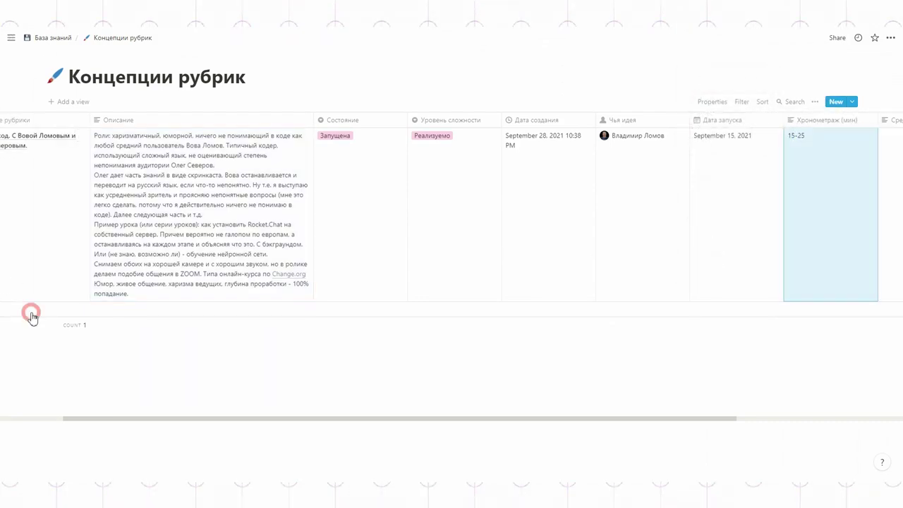
drag(315, 418, 28, 296)
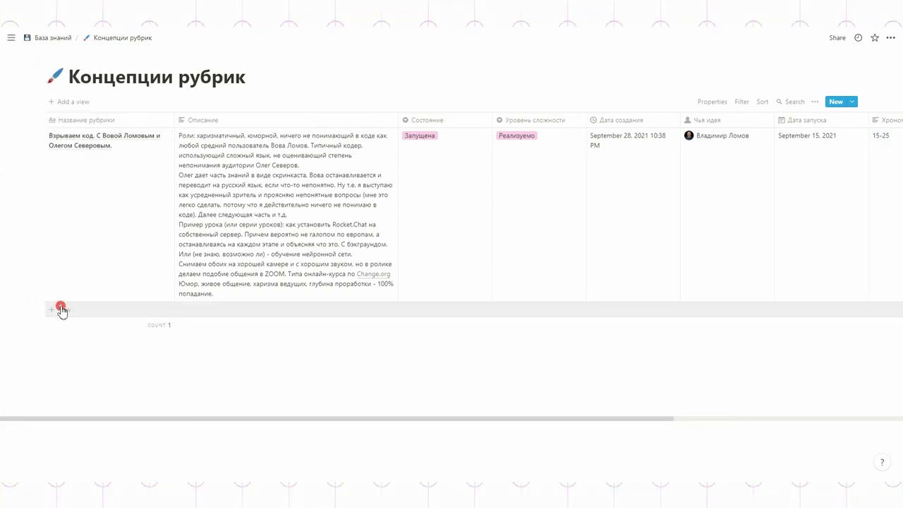
- Add a Скринкасты row and give it a newly created Не запущена status
click(61, 310)
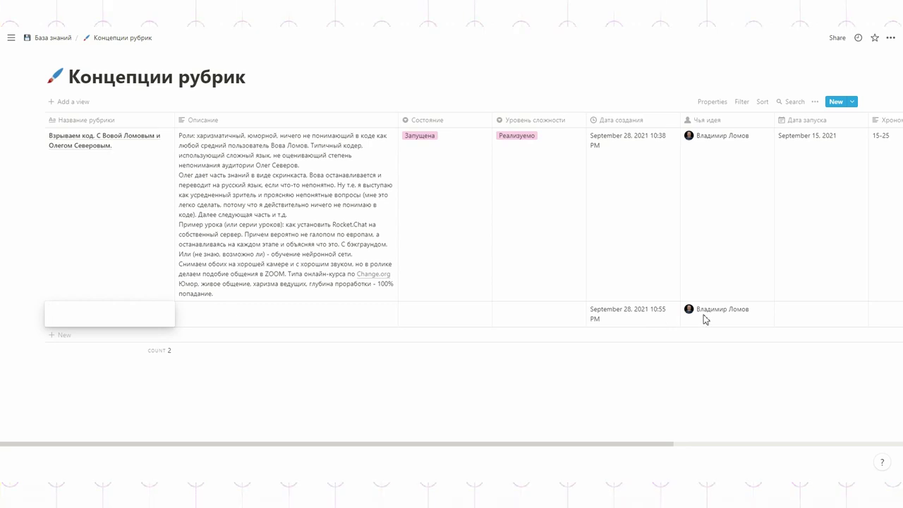
text(Скринкасты)
click(202, 319)
click(202, 320)
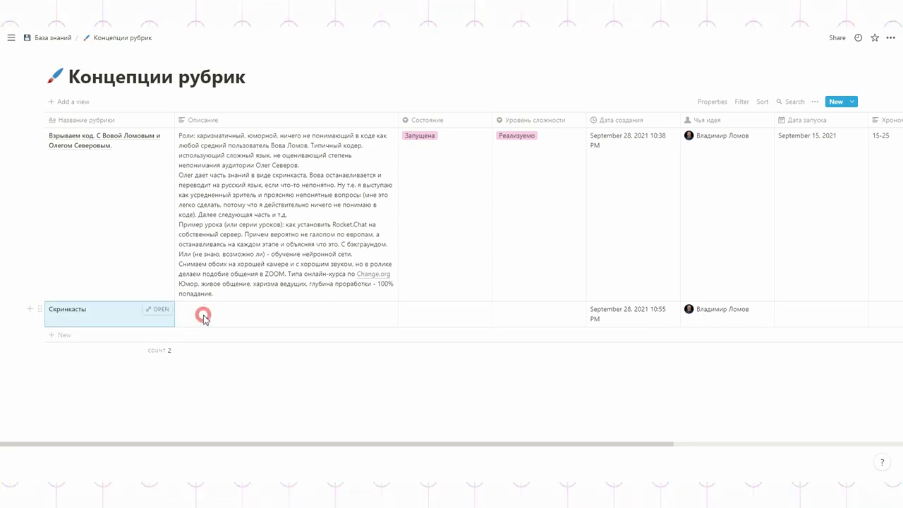
click(445, 320)
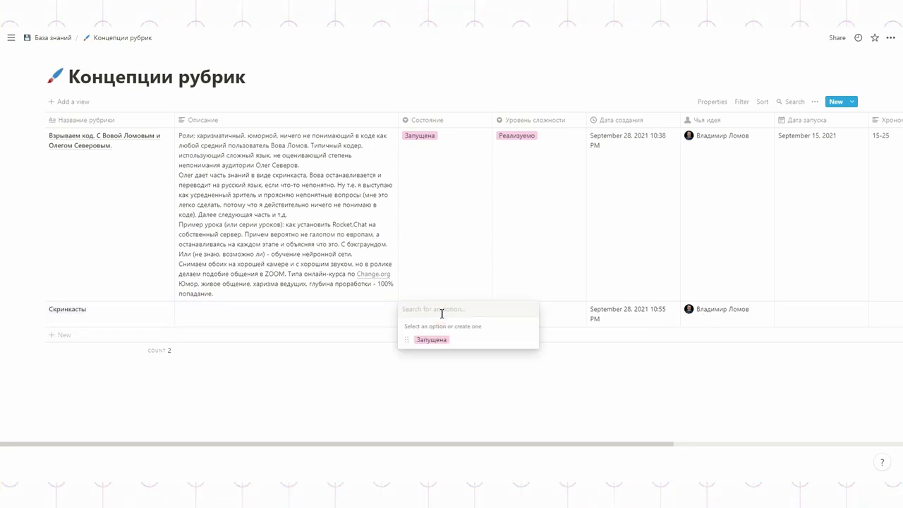
text(Не запущена)
key(Return)
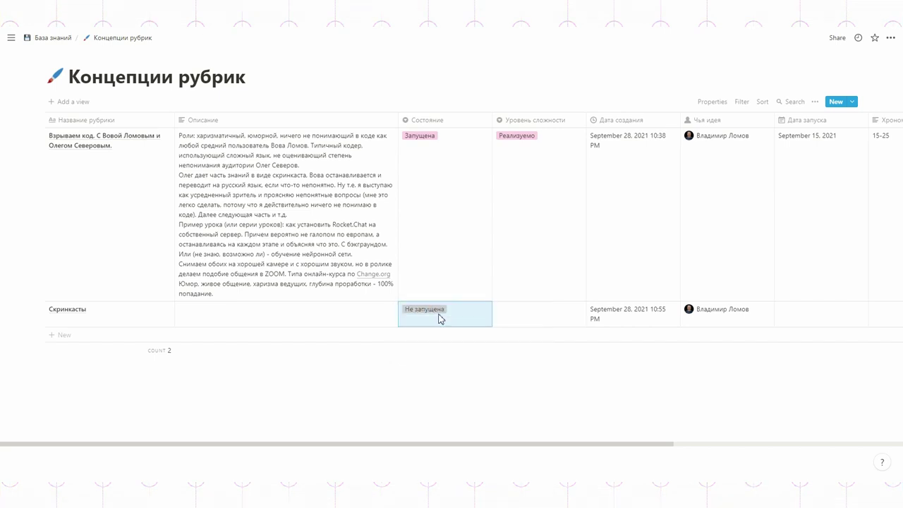
click(525, 314)
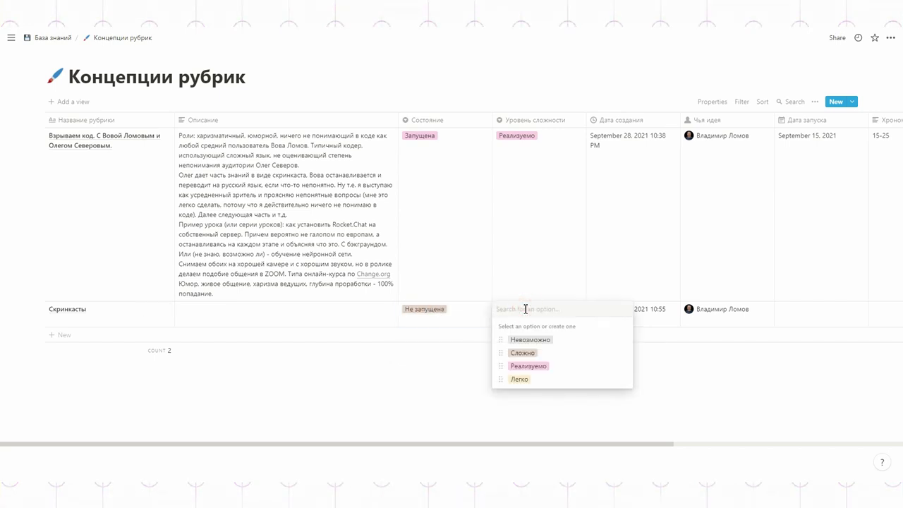
key(Escape)
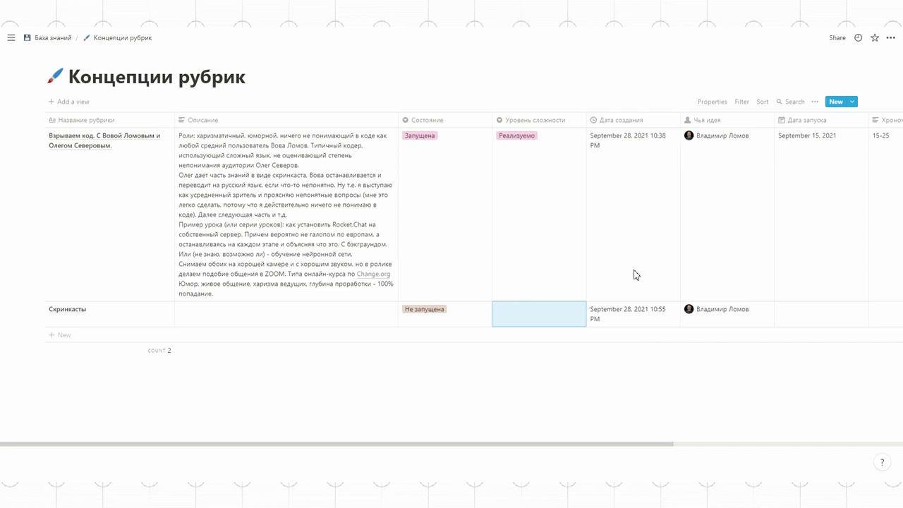
drag(620, 443, 476, 442)
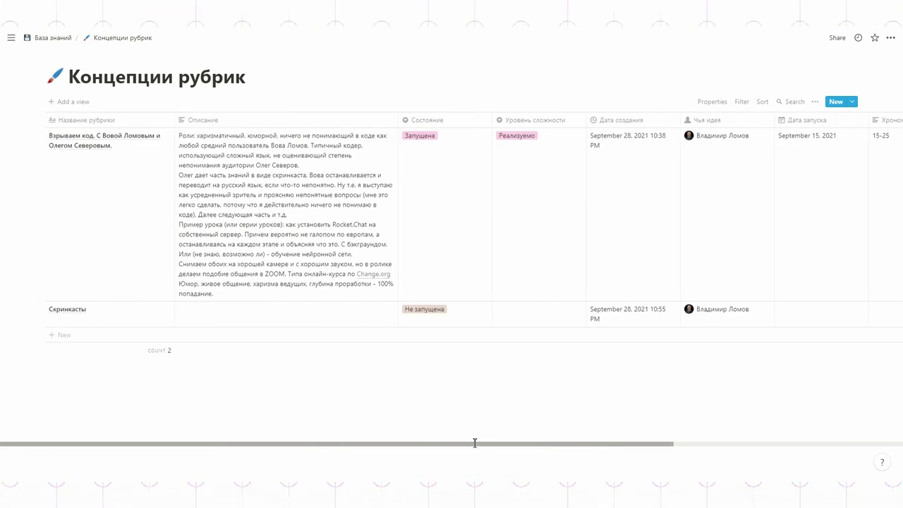
- Swap statuses: first concept becomes Не запущена, Скринкасты becomes Запущена
click(441, 138)
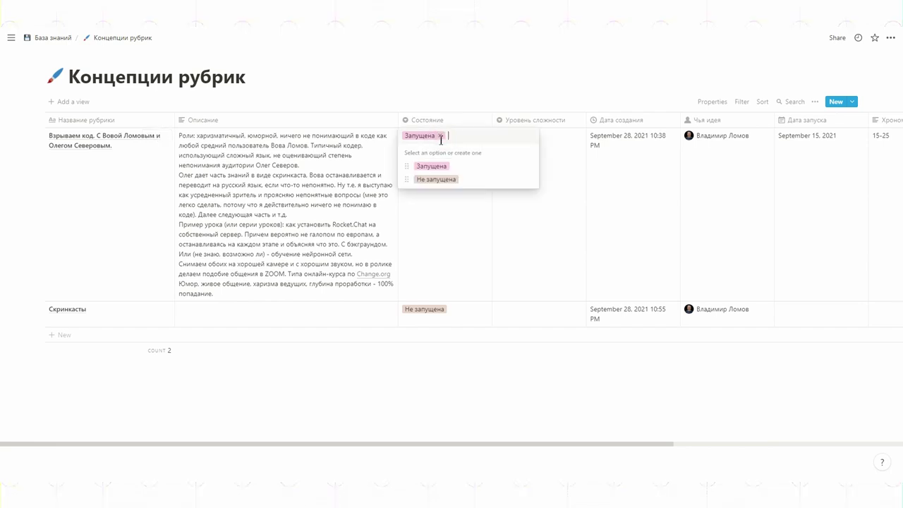
click(429, 180)
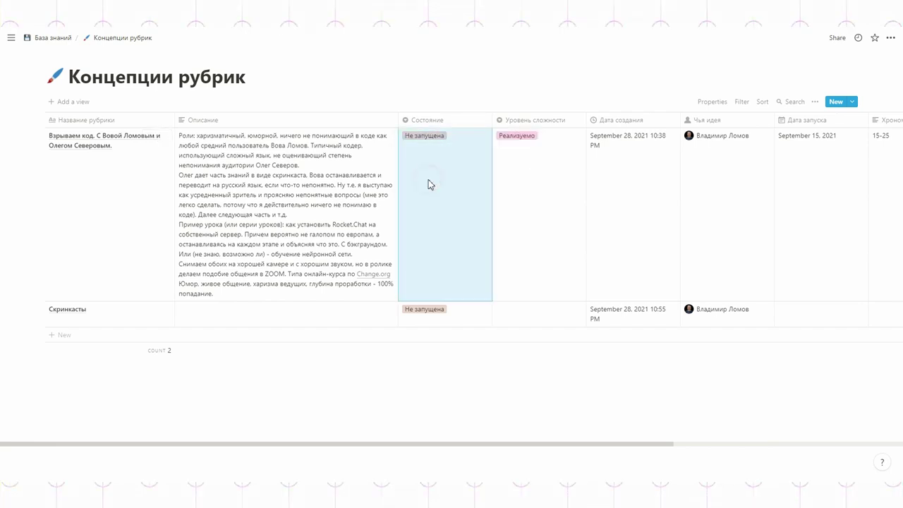
click(434, 308)
click(440, 339)
click(542, 259)
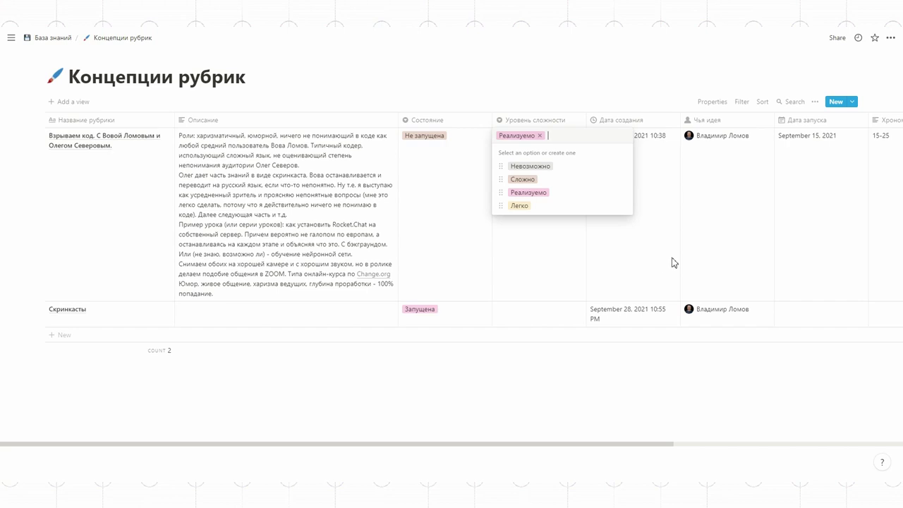
drag(656, 444, 866, 413)
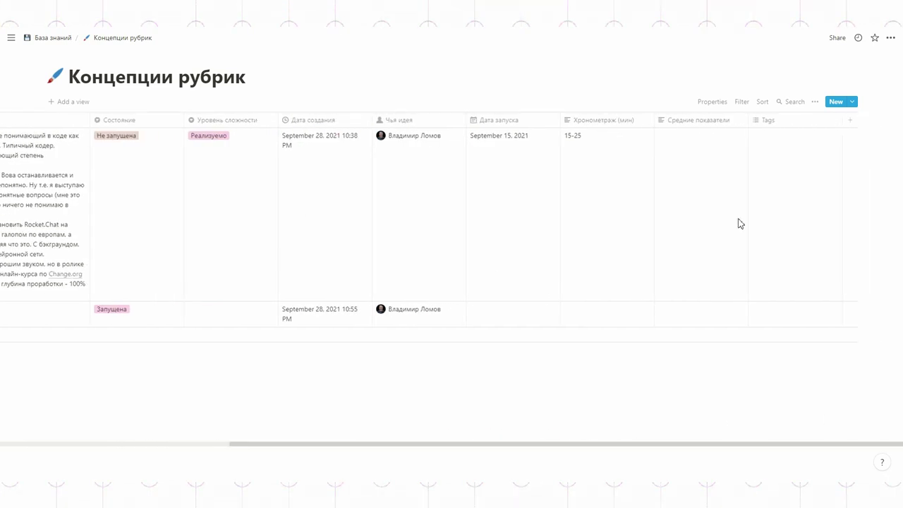
- Add a Бюджет column of type Number to the table
click(850, 120)
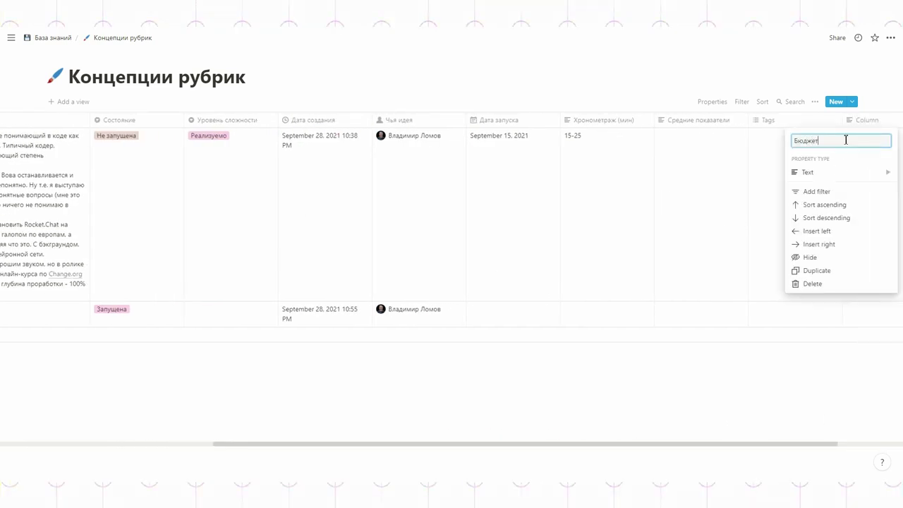
text(Бюджет)
click(807, 172)
click(717, 107)
click(579, 218)
drag(233, 443, 20, 443)
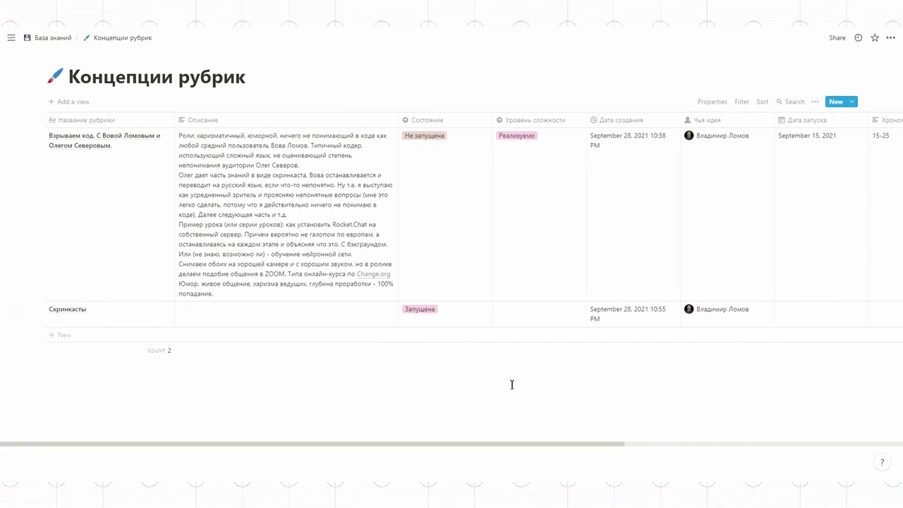
- Set the first concept's Бюджет to 300, move that property lower, and close the preview
click(163, 140)
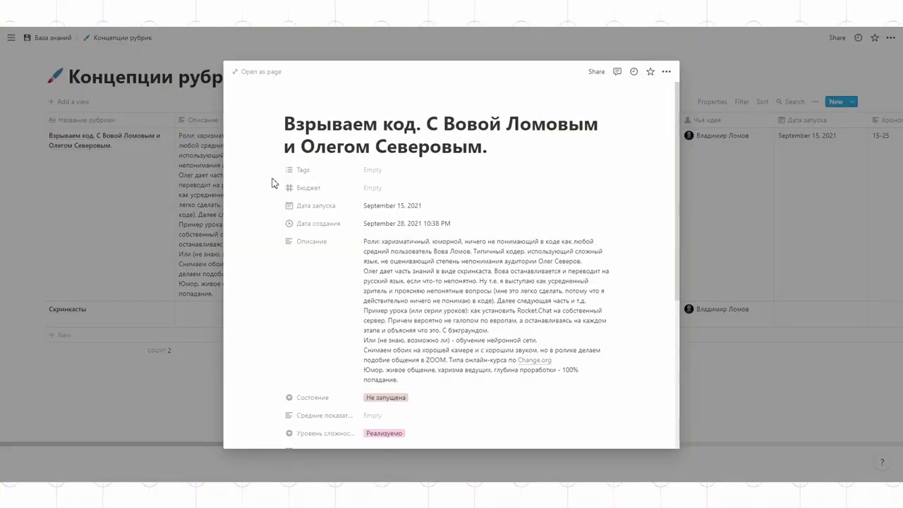
click(375, 188)
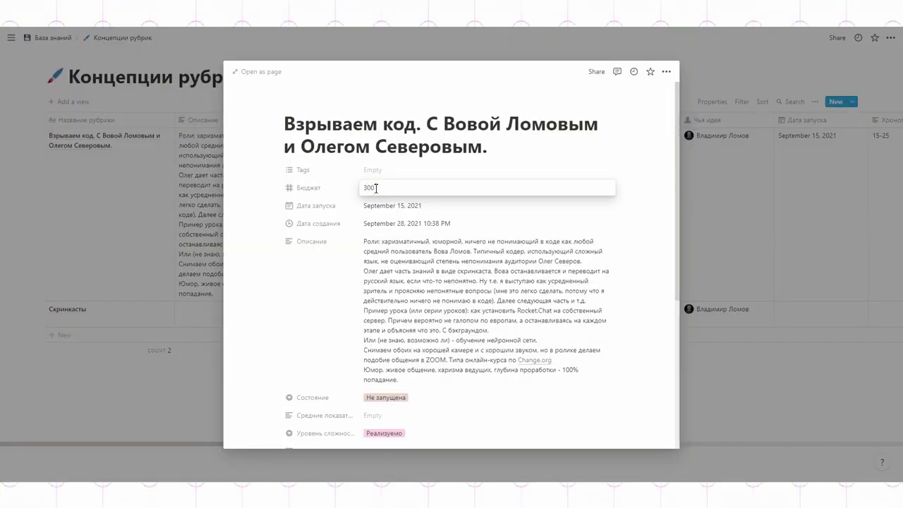
key(Return)
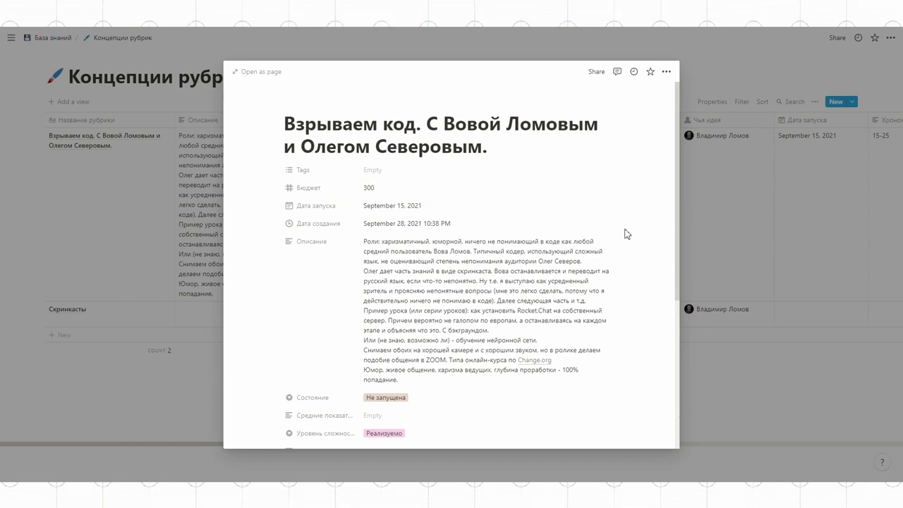
drag(395, 192, 458, 394)
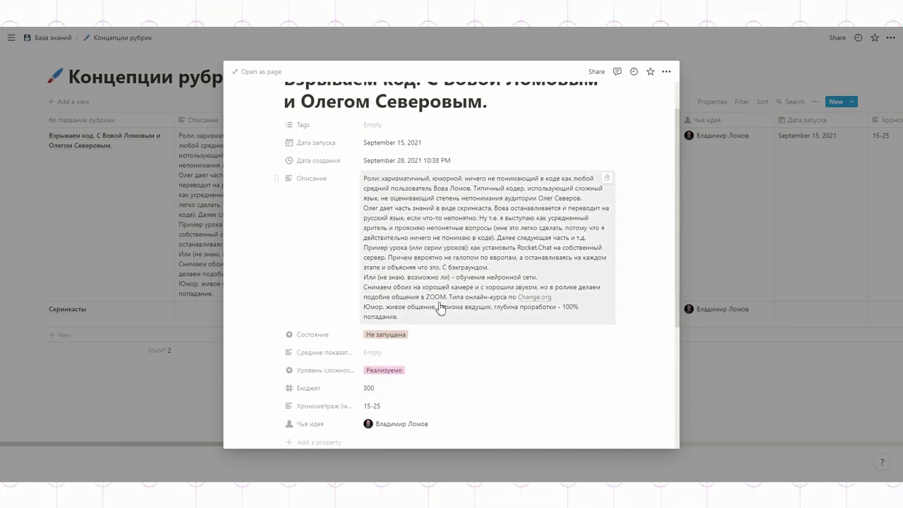
scroll(440, 307, up, 1)
click(550, 49)
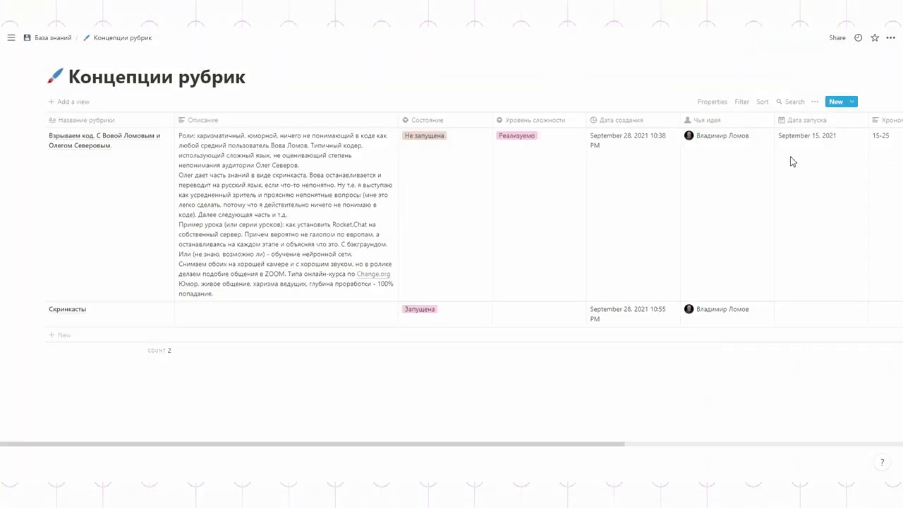
click(709, 103)
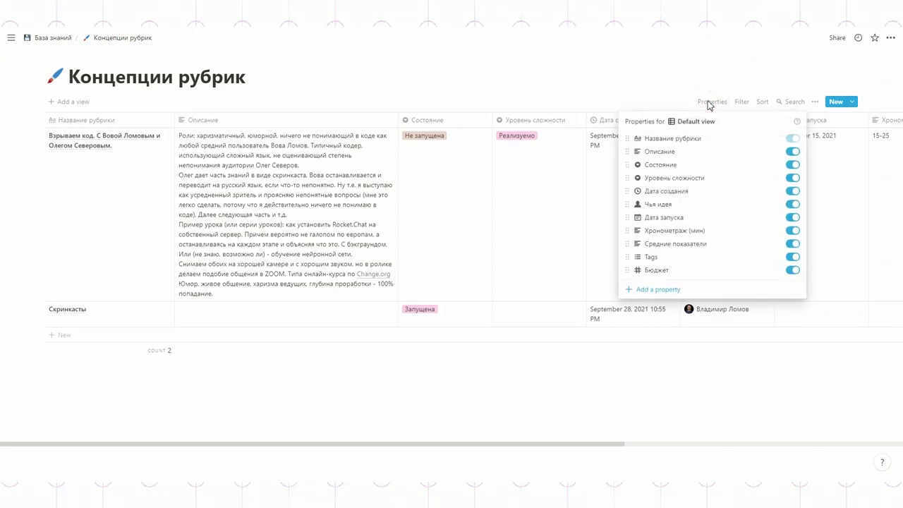
- Turn off Описание, Дата запуска, Средние показатели and Бюджет in the view, then add a text column
click(792, 152)
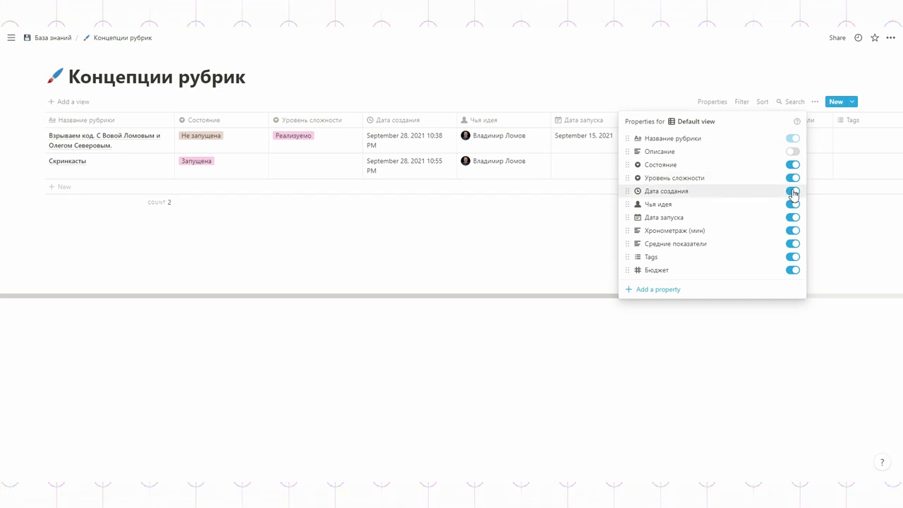
click(793, 218)
click(793, 243)
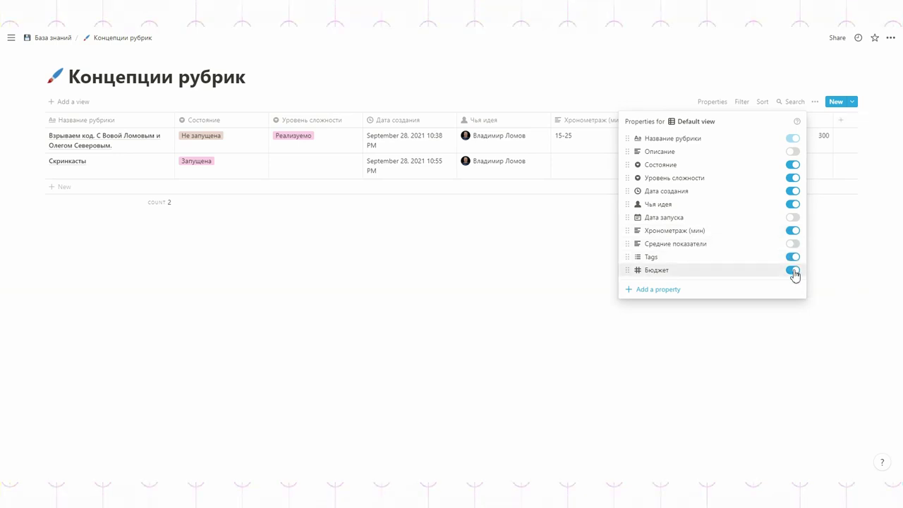
click(520, 290)
click(749, 121)
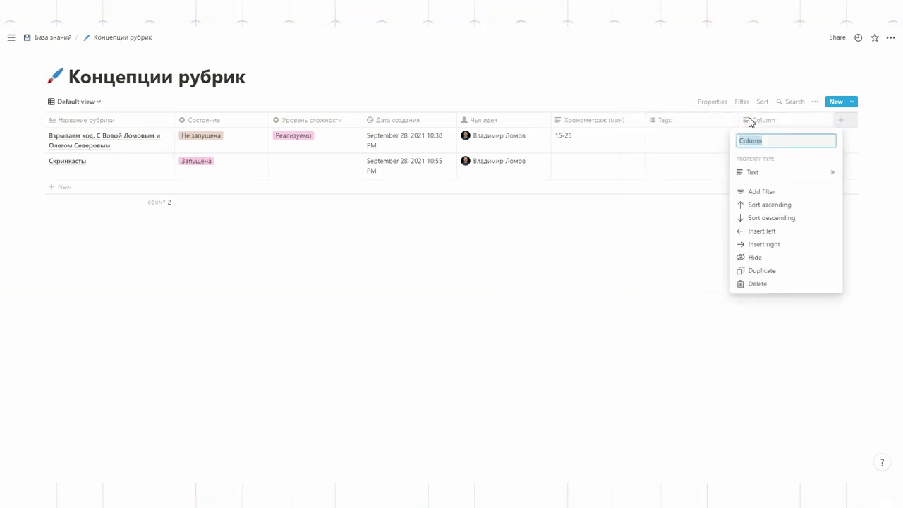
- Name the new column Анамнез, move it to second place, and type 'Серия ро' in row one
key(Return)
drag(749, 120, 242, 127)
click(208, 139)
text(Серия роликов)
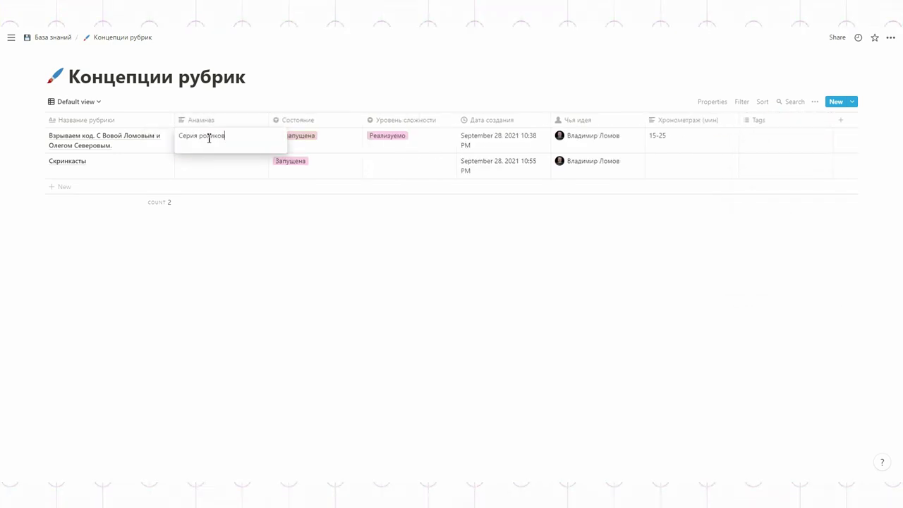
key(Escape)
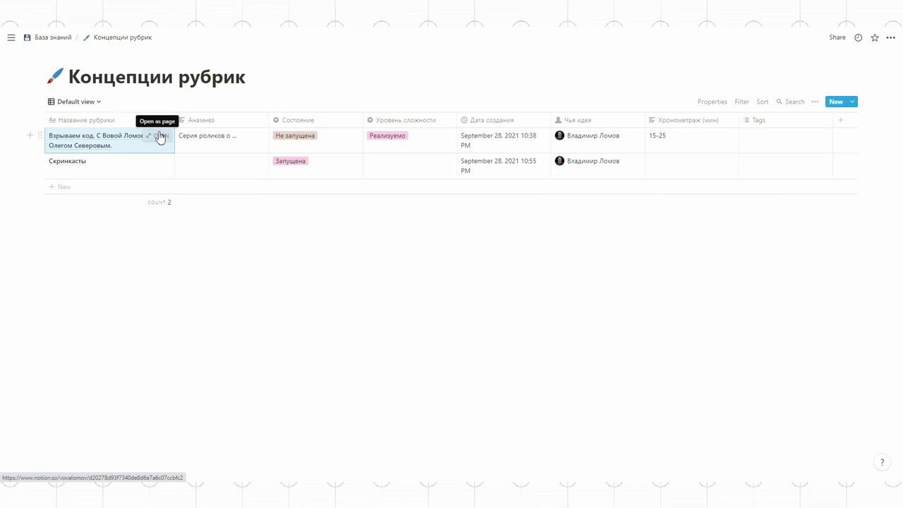
- Format the first entry's Бюджет as Ruble and set it to RUB 300,000.00
click(160, 137)
scroll(425, 258, down, 2)
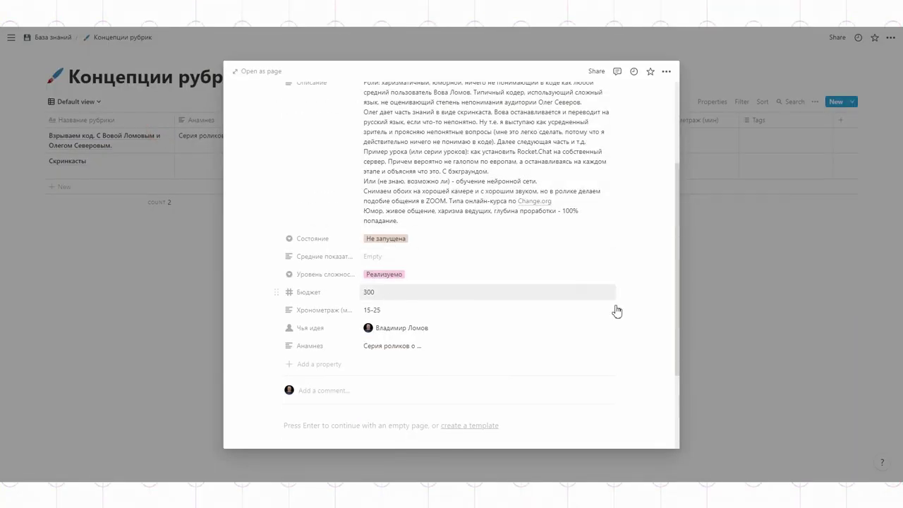
click(592, 293)
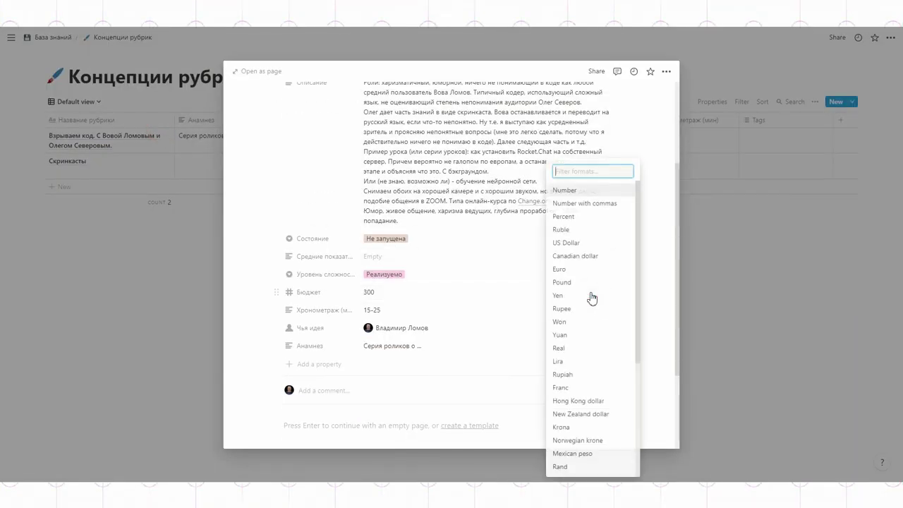
click(569, 238)
click(381, 291)
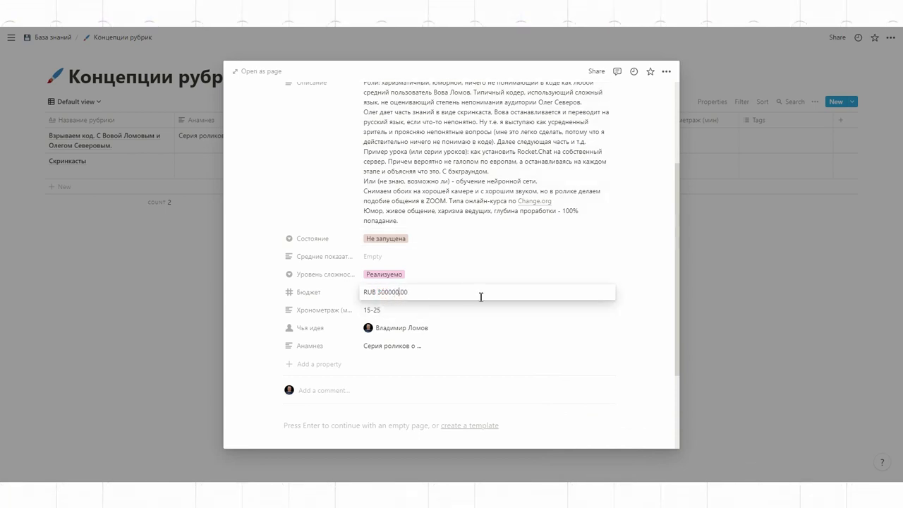
click(532, 332)
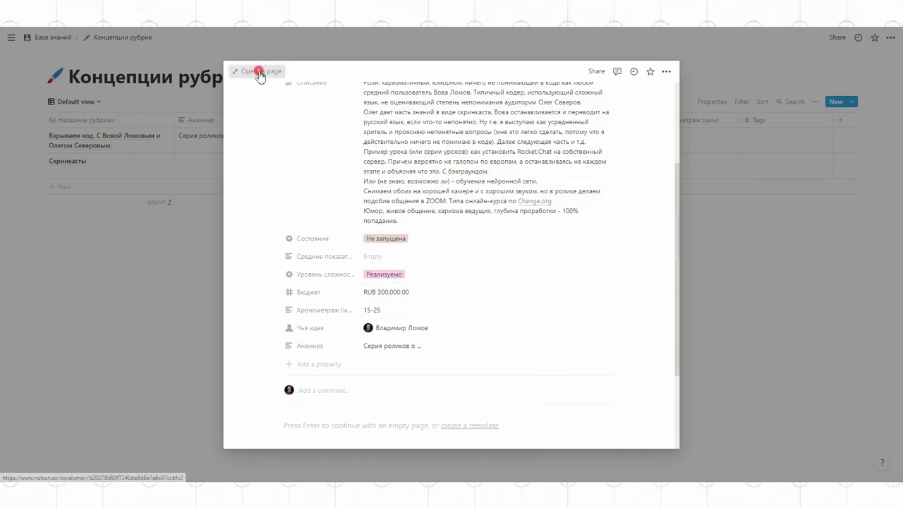
- Open the first concept as a full page with an orange-red gradient cover
click(257, 72)
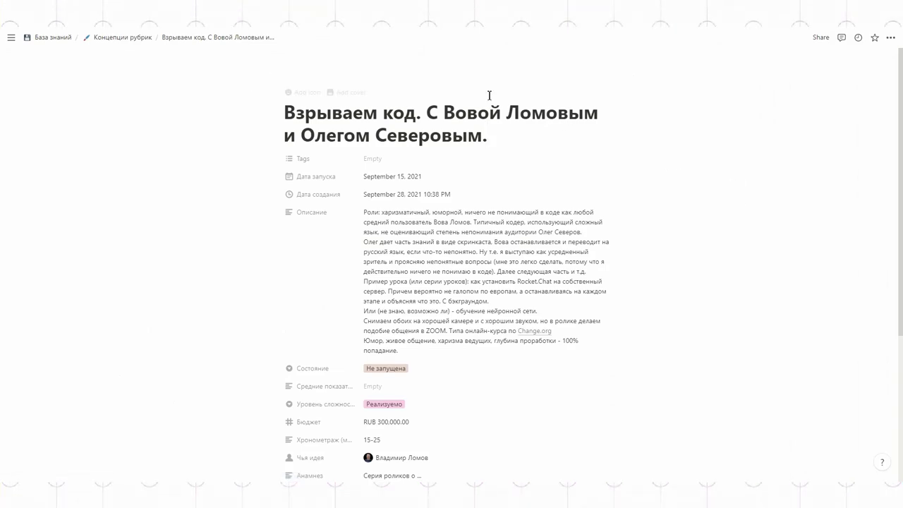
click(345, 92)
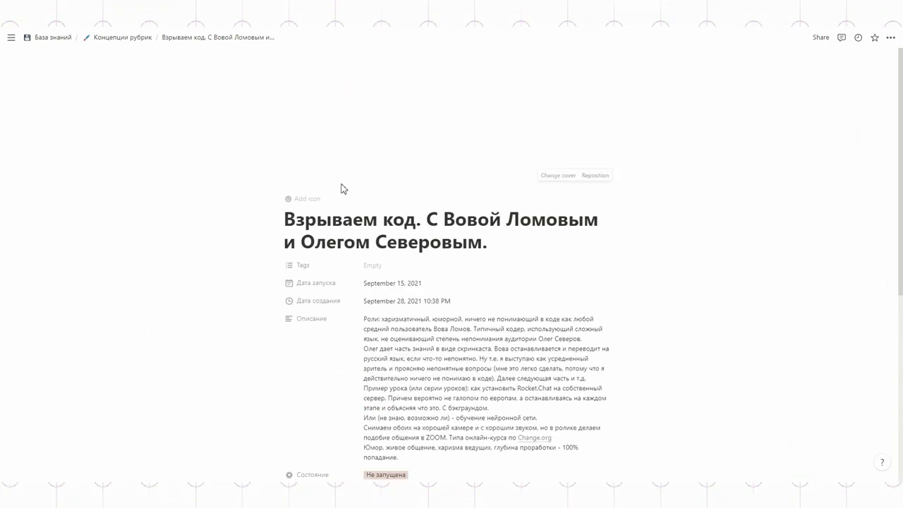
click(554, 176)
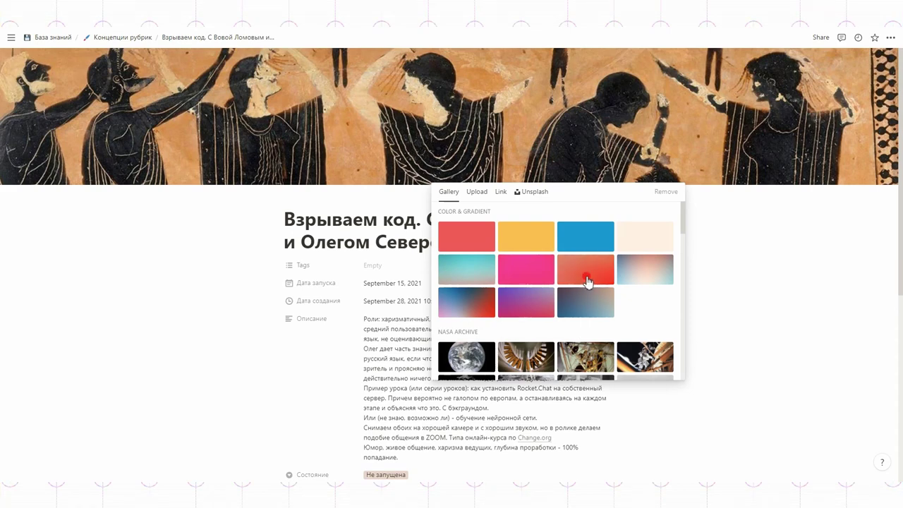
click(589, 283)
click(772, 288)
- Paste the «Лейка» plugin article into the page body below the comments
scroll(703, 266, down, 2)
scroll(540, 282, down, 3)
click(298, 343)
key(ctrl+v)
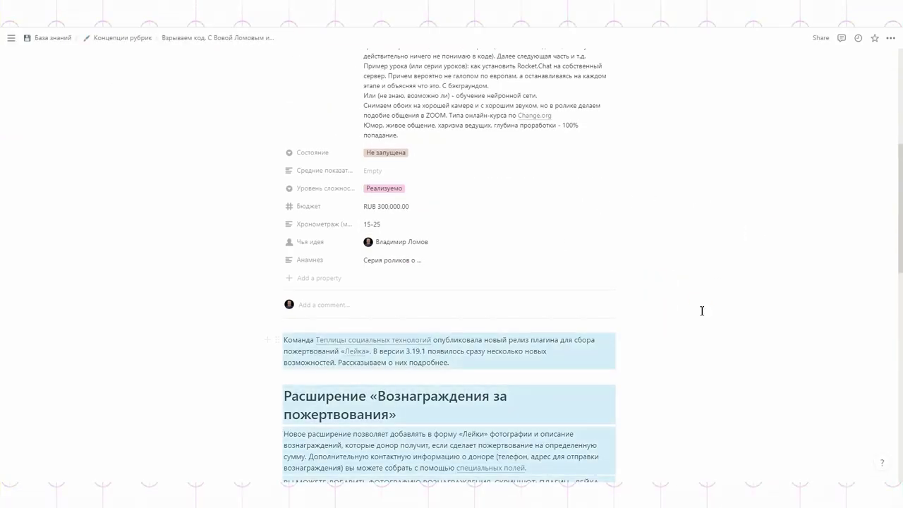
scroll(653, 306, down, 10)
scroll(672, 371, up, 6)
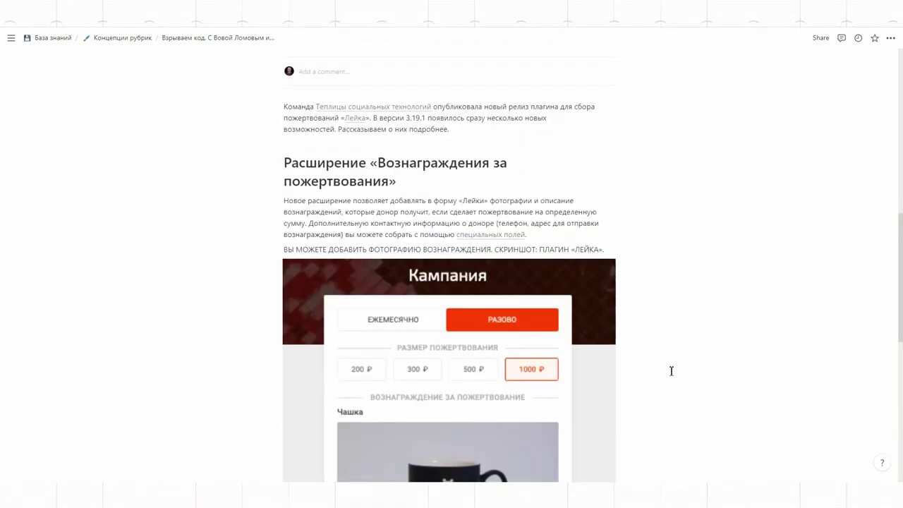
scroll(671, 371, up, 10)
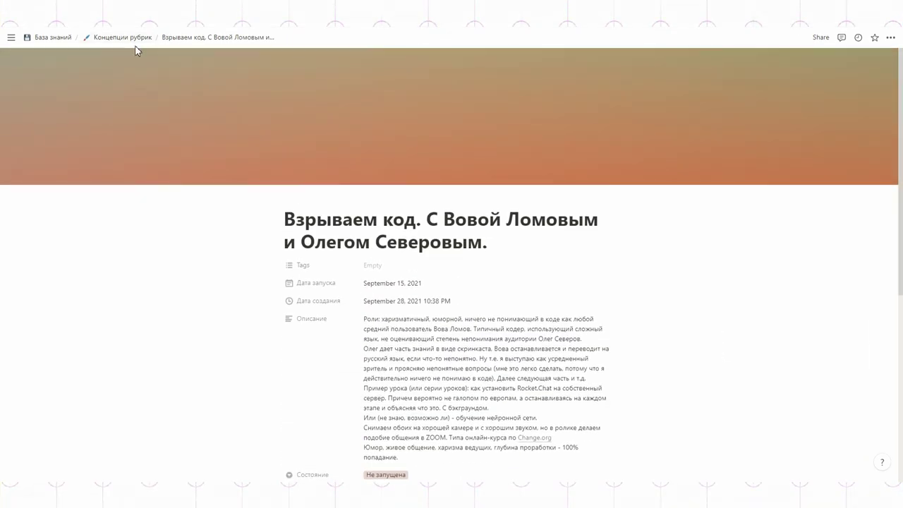
- Copy the Взрываем код link and paste it after 'здесь:' in Скринкасты's Описание
click(134, 42)
right_click(78, 140)
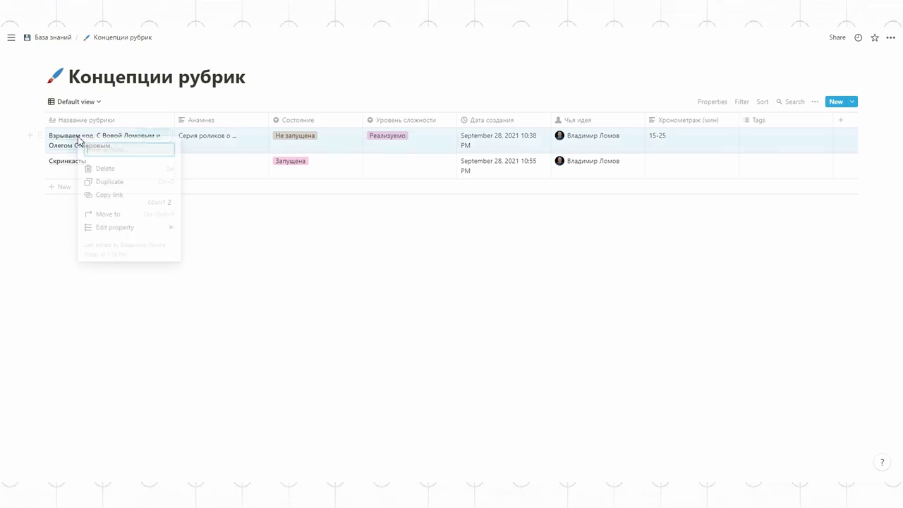
click(102, 195)
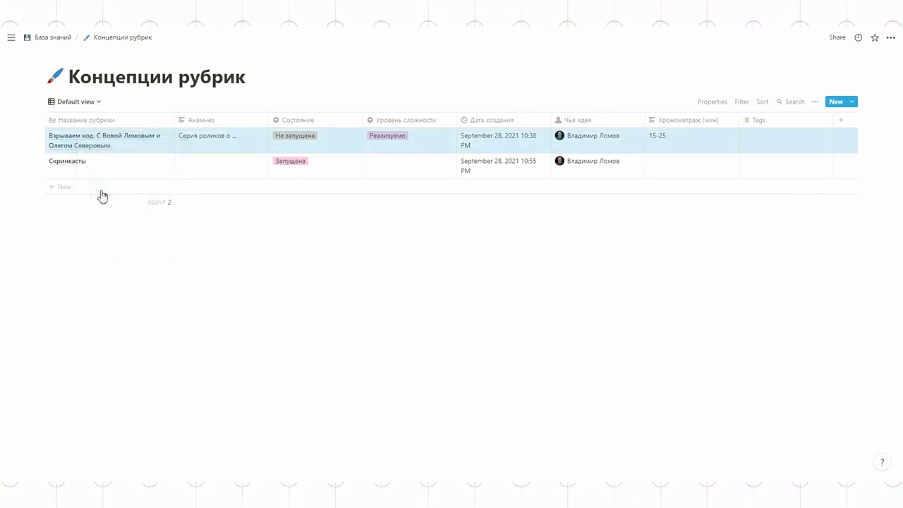
click(158, 162)
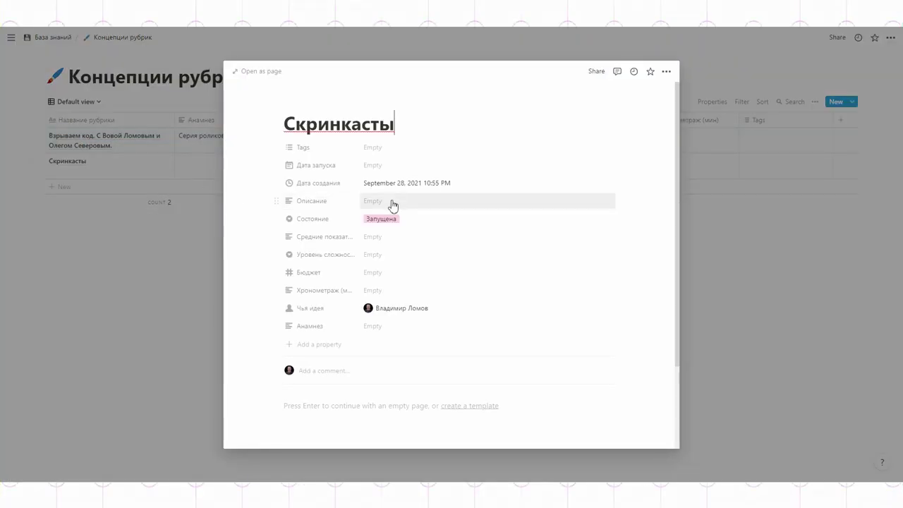
click(382, 199)
text(здесь:)
key(shift+Return)
key(Escape)
- Follow the description's link to Взрываем код to test it, then return to the Концепции рубрик table
click(443, 216)
click(441, 214)
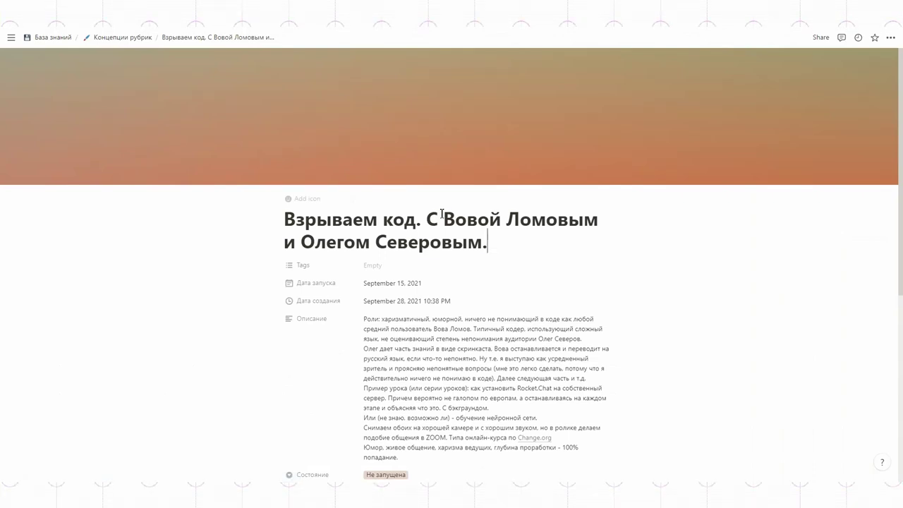
click(111, 39)
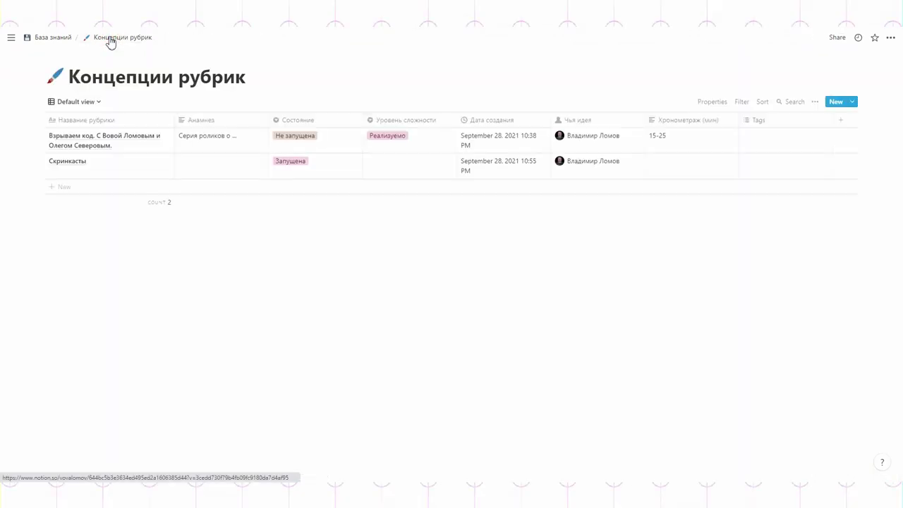
click(59, 38)
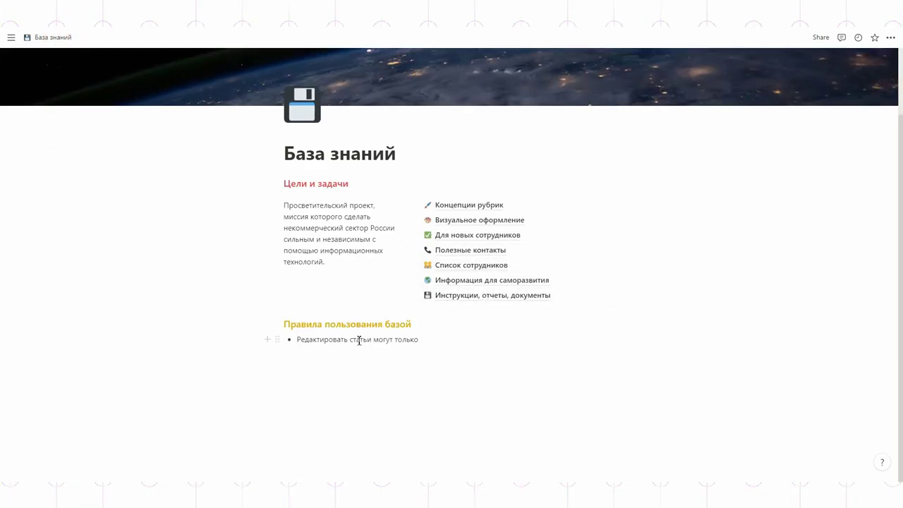
- Add the bullet 'Посмотрите здесь' with здесь linked to Взрываем код, and test the link
click(424, 338)
key(Return)
text(Посмотрите здесь)
key(ctrl+shift+Left)
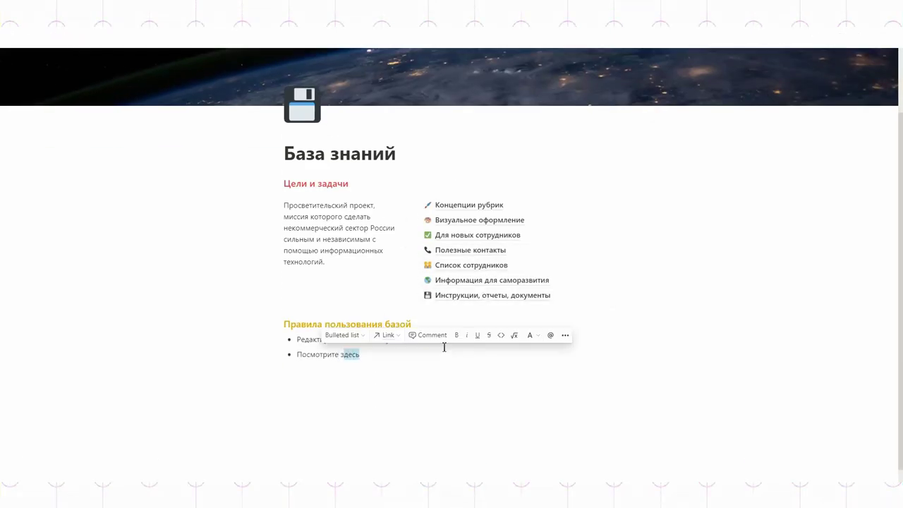
click(388, 335)
key(ctrl+v)
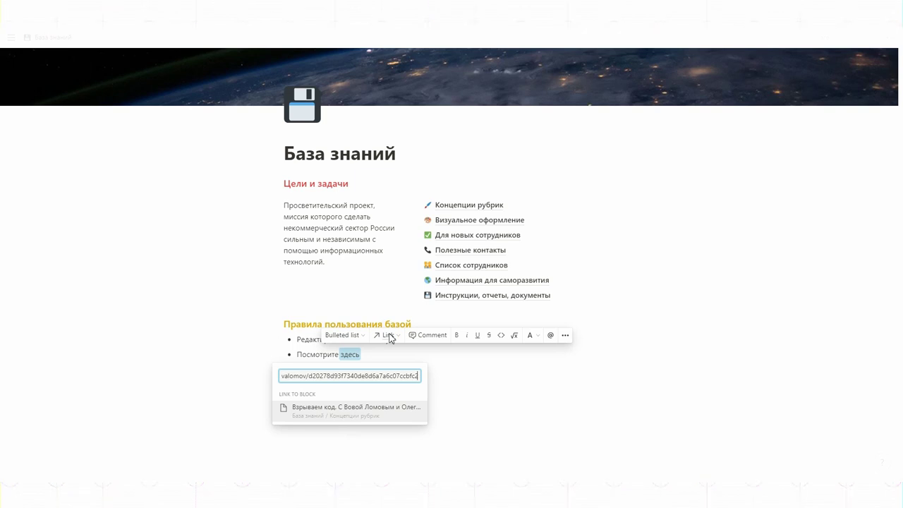
key(Return)
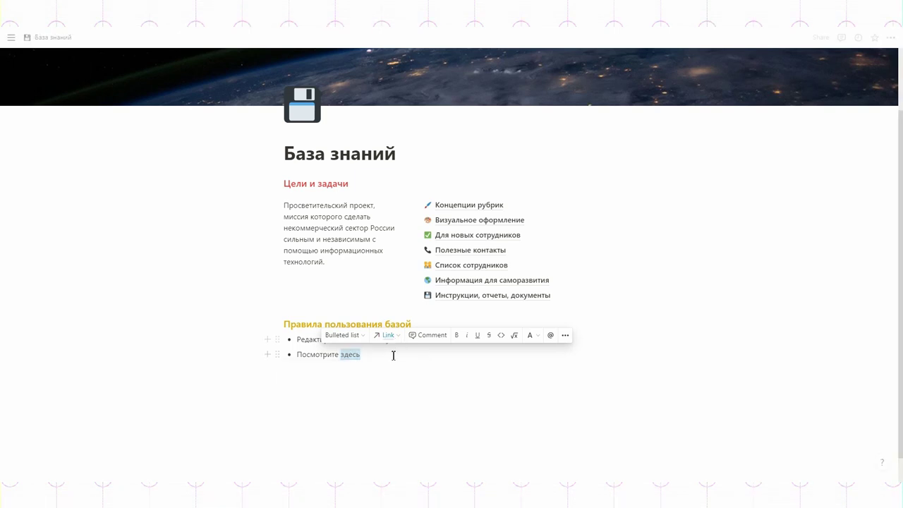
click(393, 355)
click(347, 355)
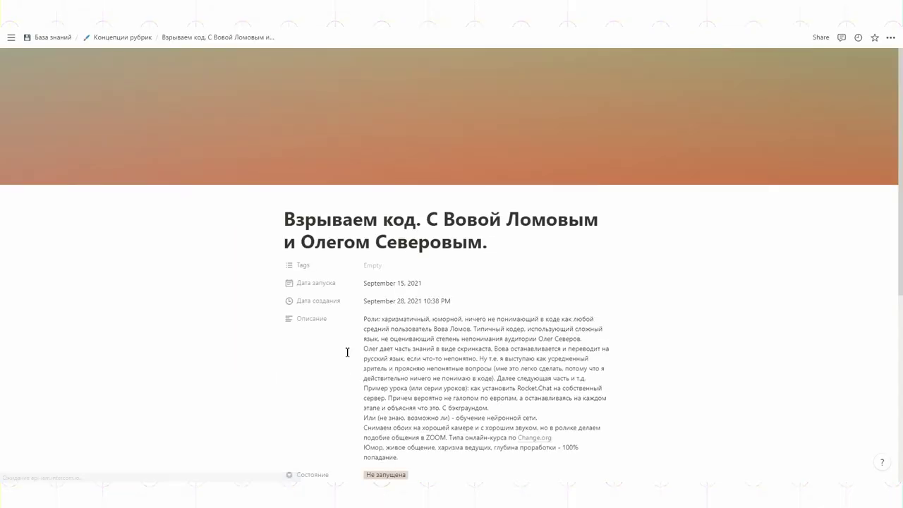
click(118, 37)
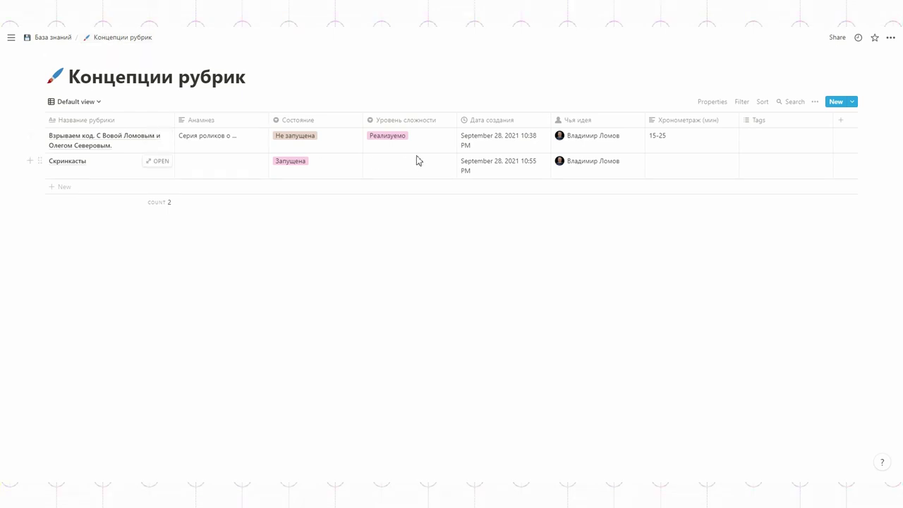
- Add an exact-date filter on Дата запуска, then delete it
click(742, 102)
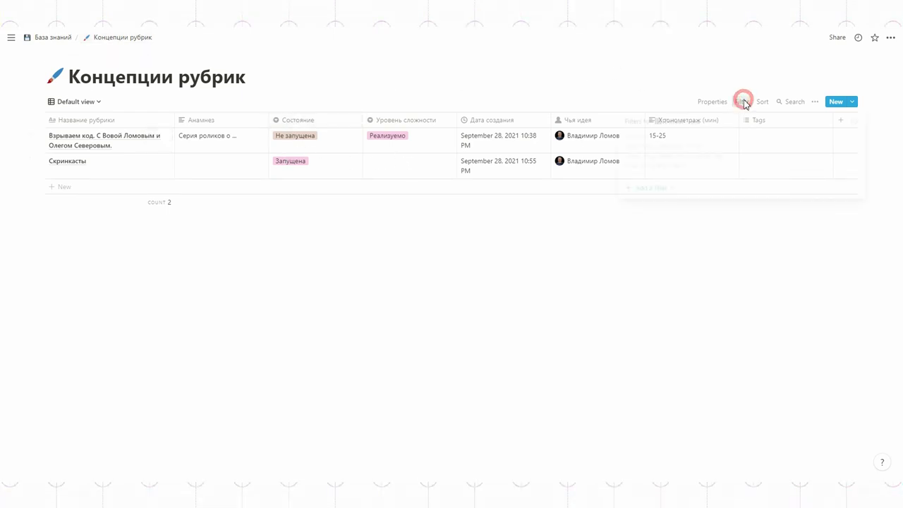
click(658, 190)
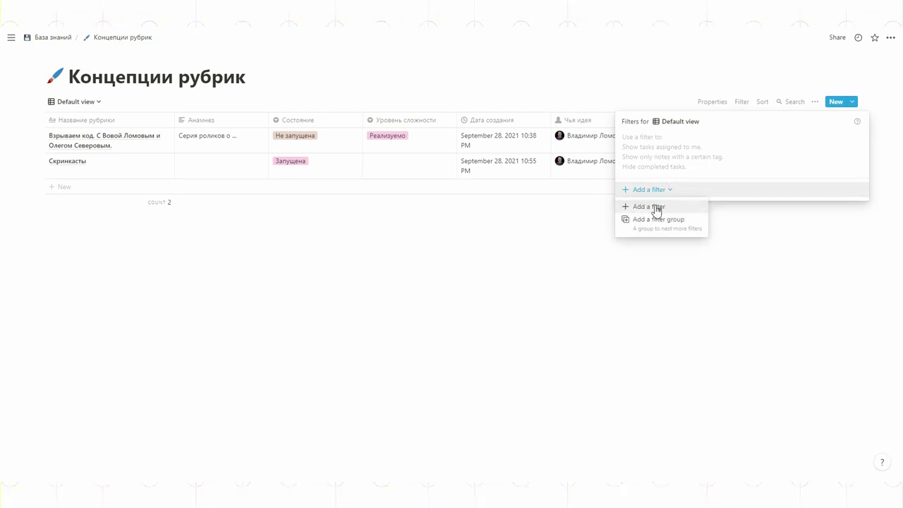
click(655, 208)
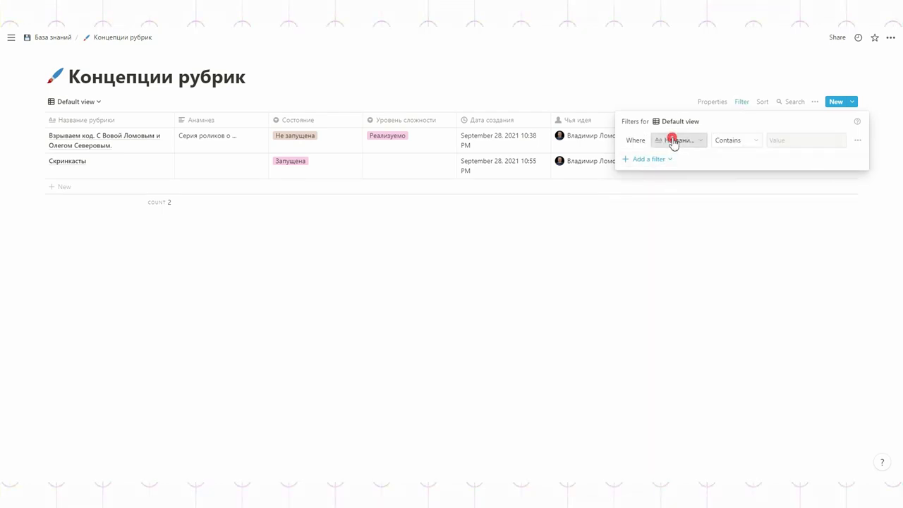
click(671, 139)
click(654, 235)
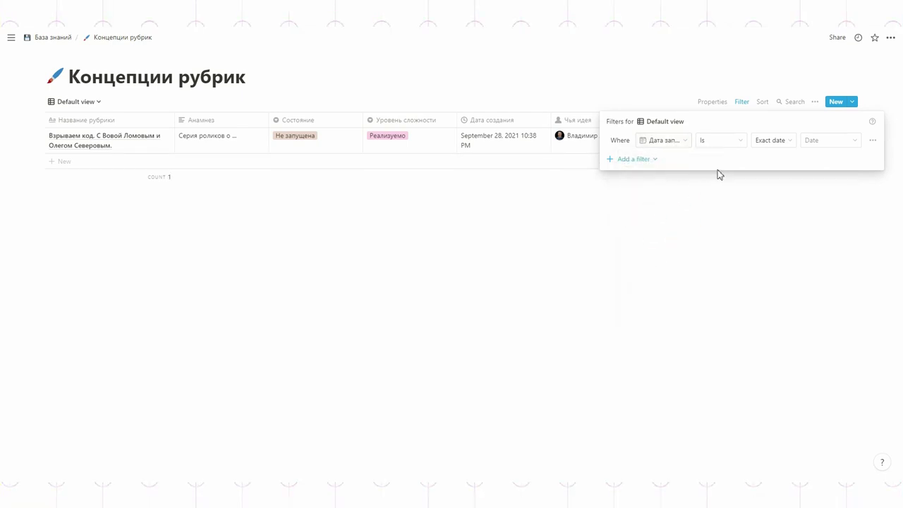
click(717, 145)
click(718, 145)
click(760, 140)
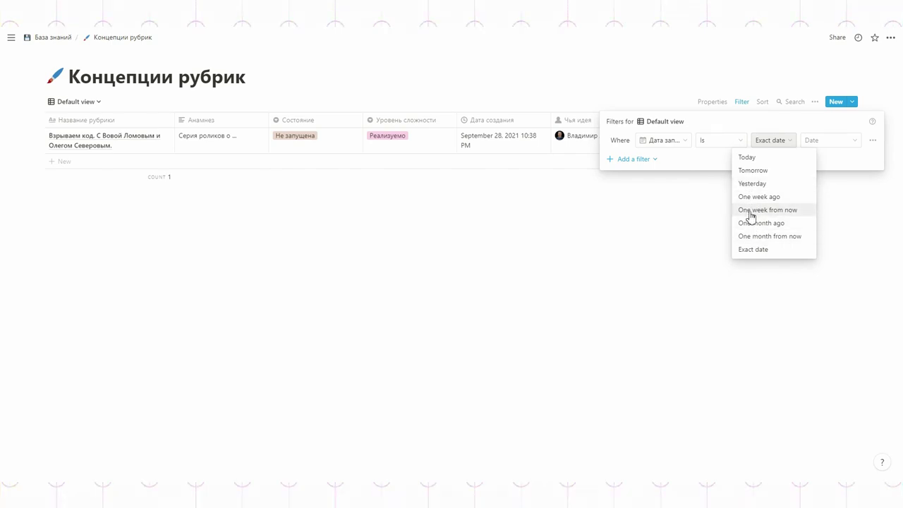
click(746, 122)
click(874, 142)
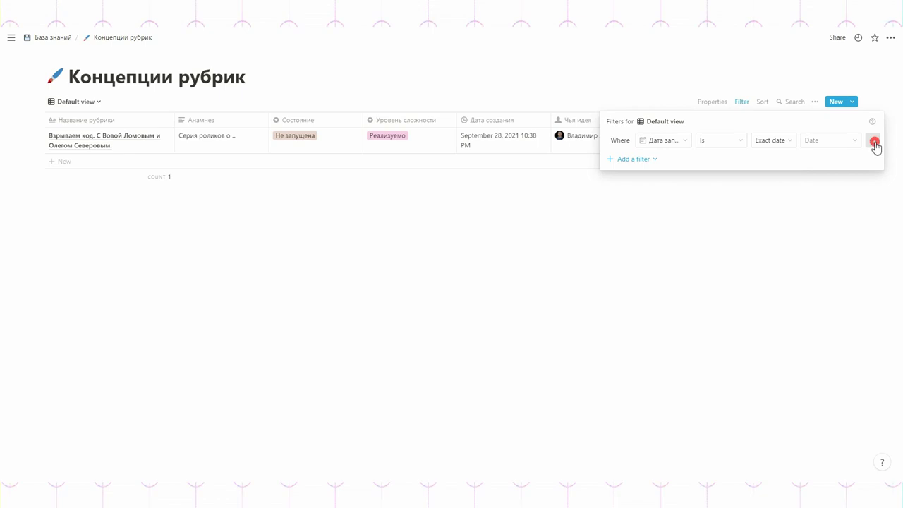
click(854, 157)
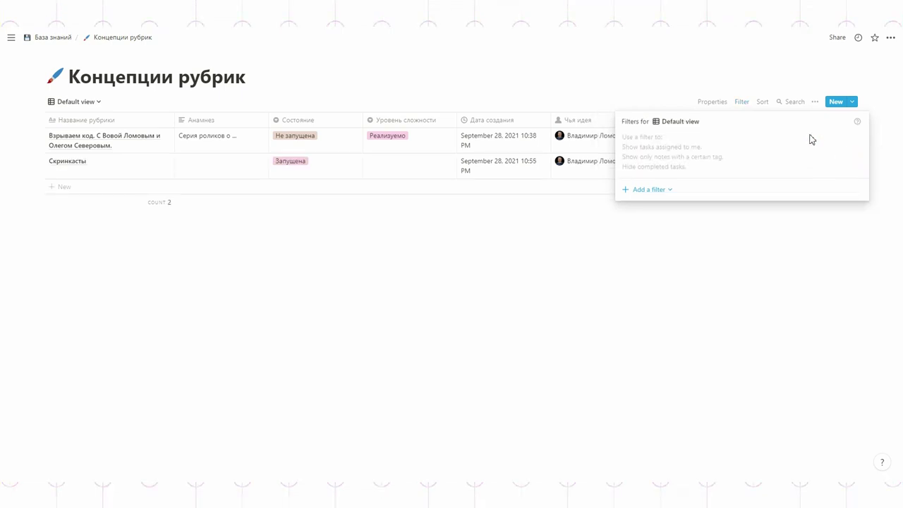
- Add a new Дата запуска filter with the Is empty condition
click(648, 190)
click(647, 207)
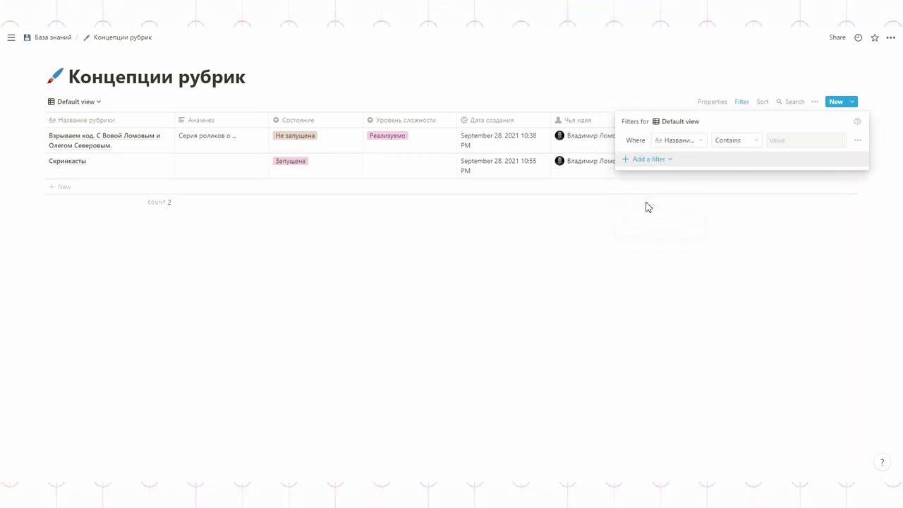
click(676, 140)
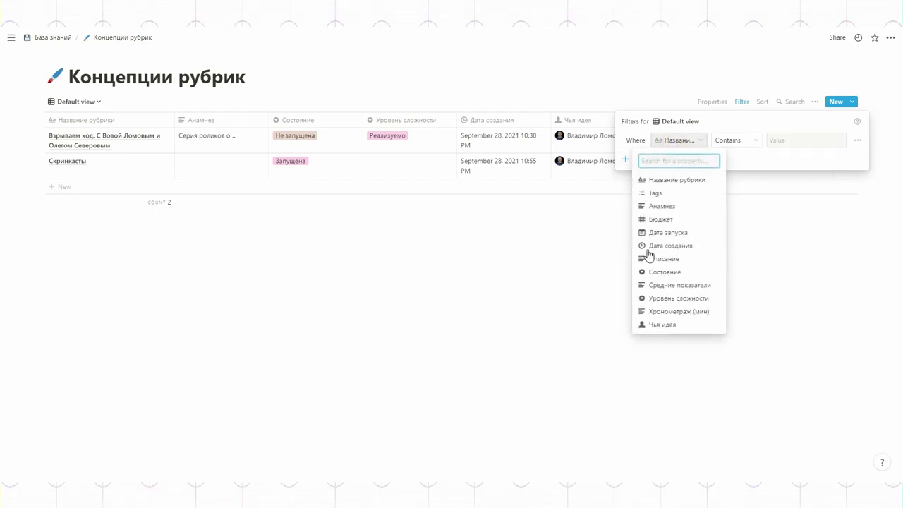
click(667, 232)
click(718, 140)
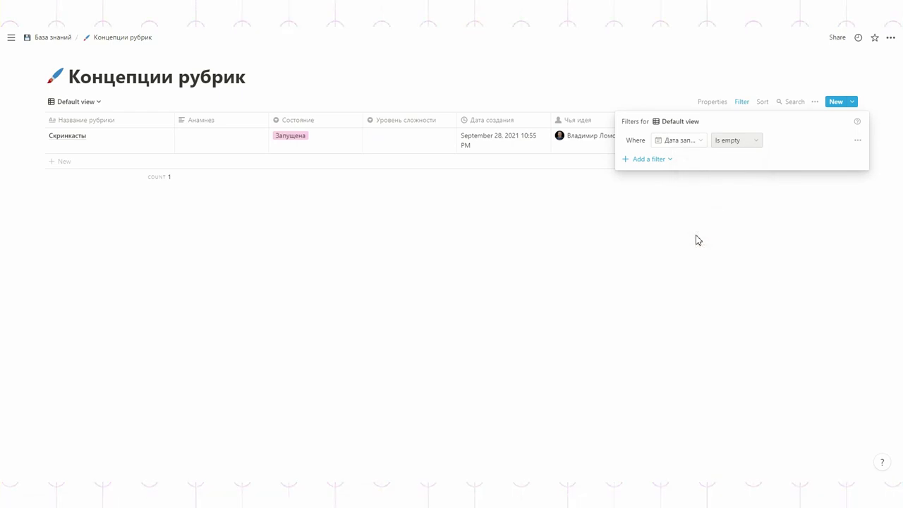
click(697, 239)
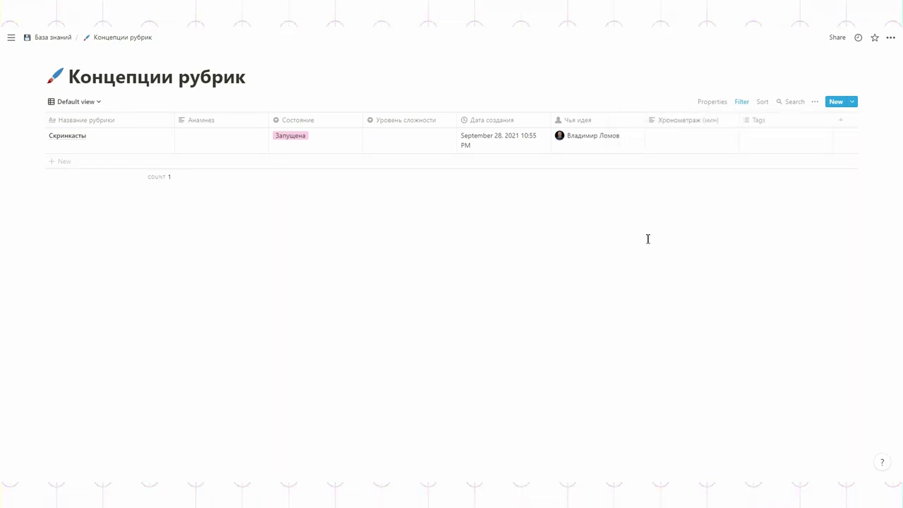
- Add a sort by Название рубрики, then remove it again
click(760, 103)
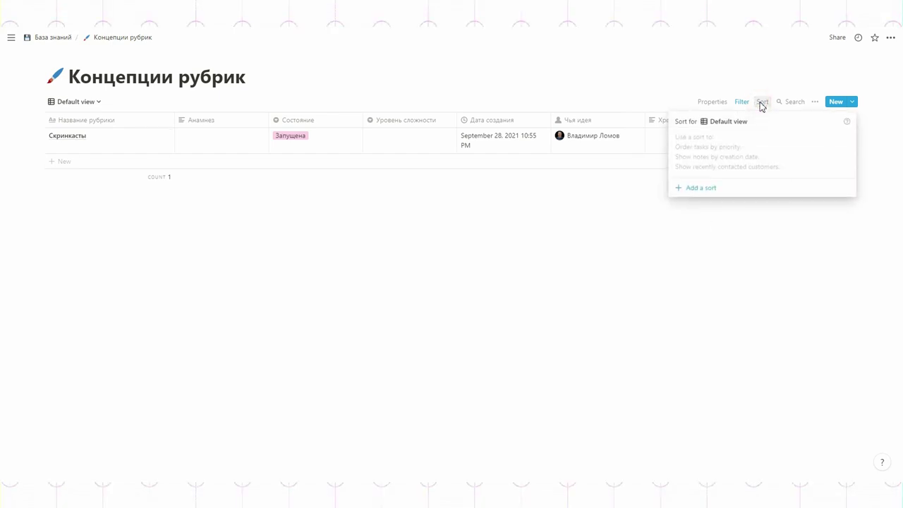
click(704, 188)
click(706, 186)
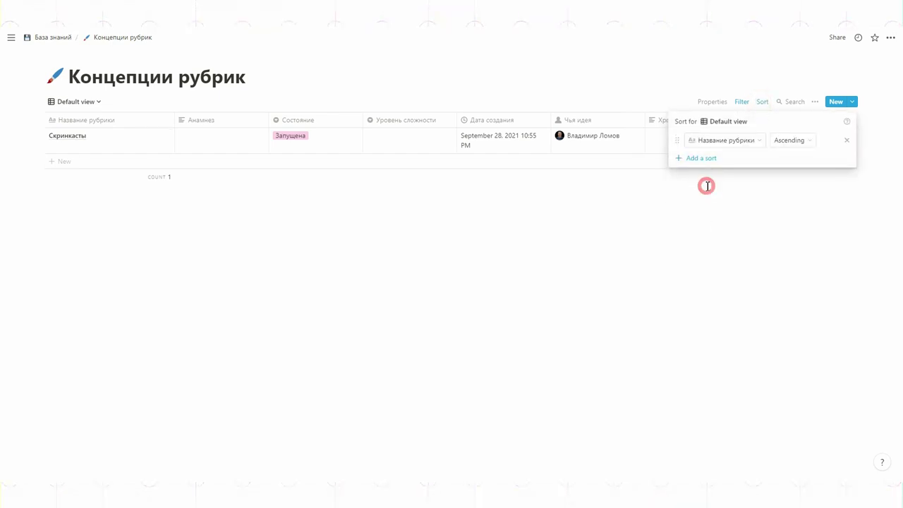
click(761, 102)
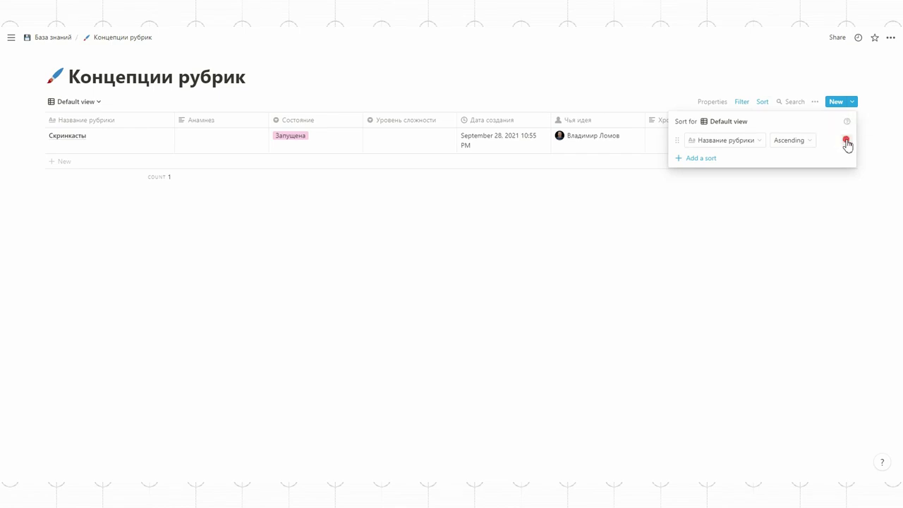
click(846, 140)
- Remove the Дата запуска filter from the Default view
click(740, 102)
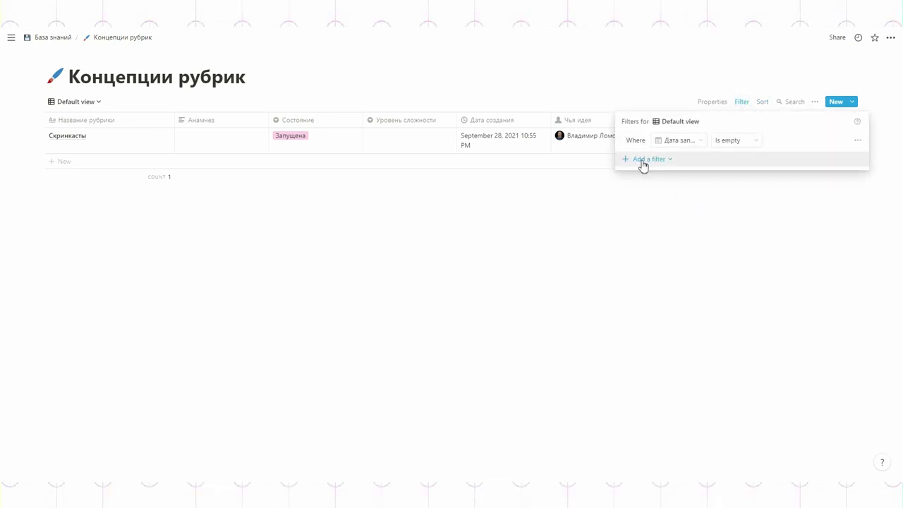
click(858, 141)
click(846, 158)
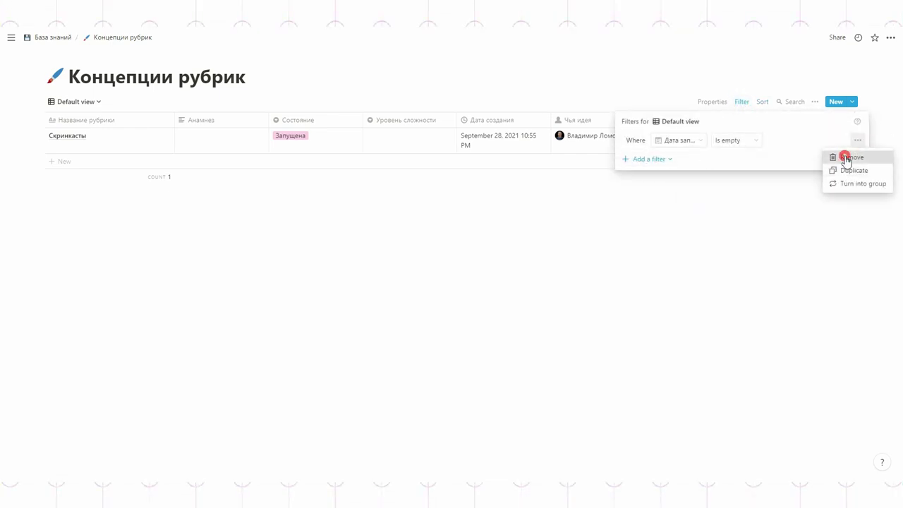
click(766, 266)
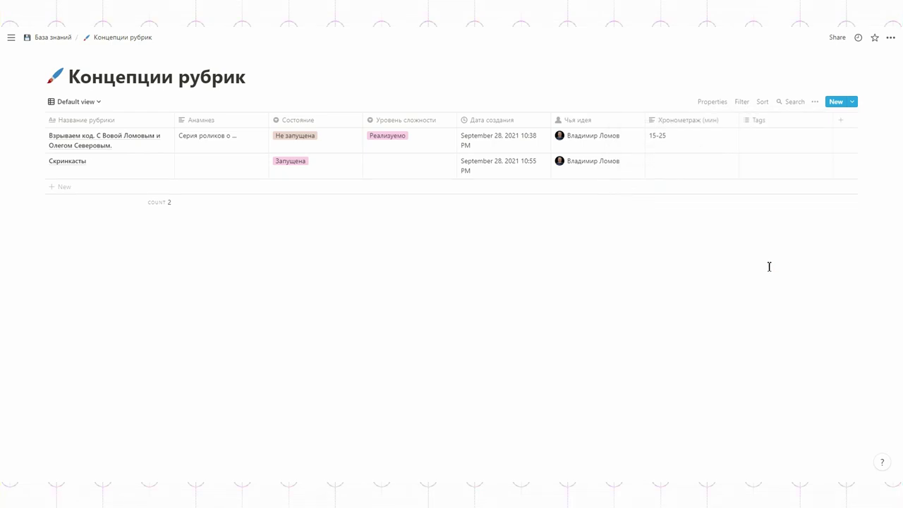
click(83, 103)
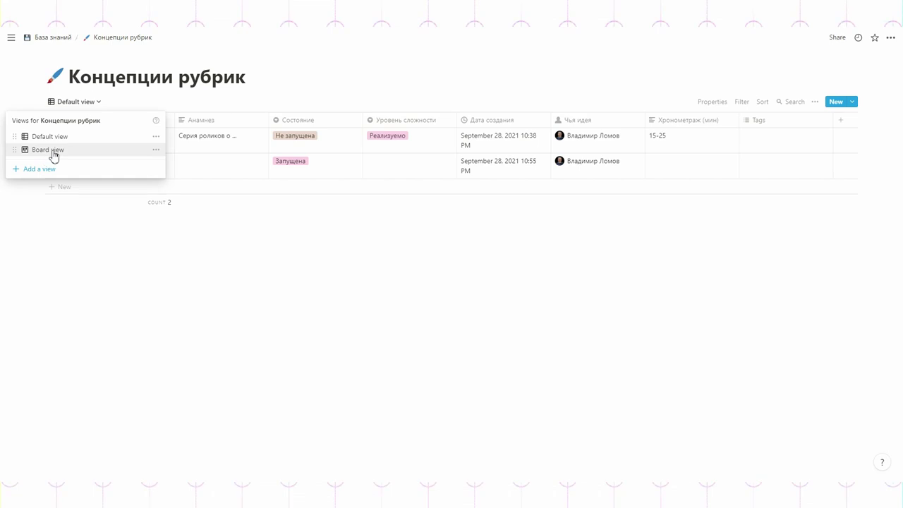
- Delete the old Board view
click(155, 150)
click(139, 378)
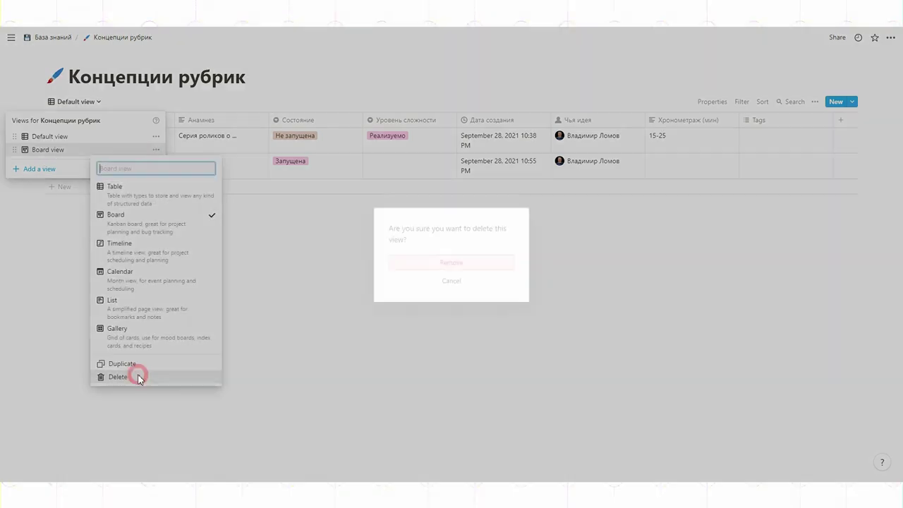
click(448, 262)
- Add a new Board view, grouped first by Состояние, then by Уровень сложности
click(75, 102)
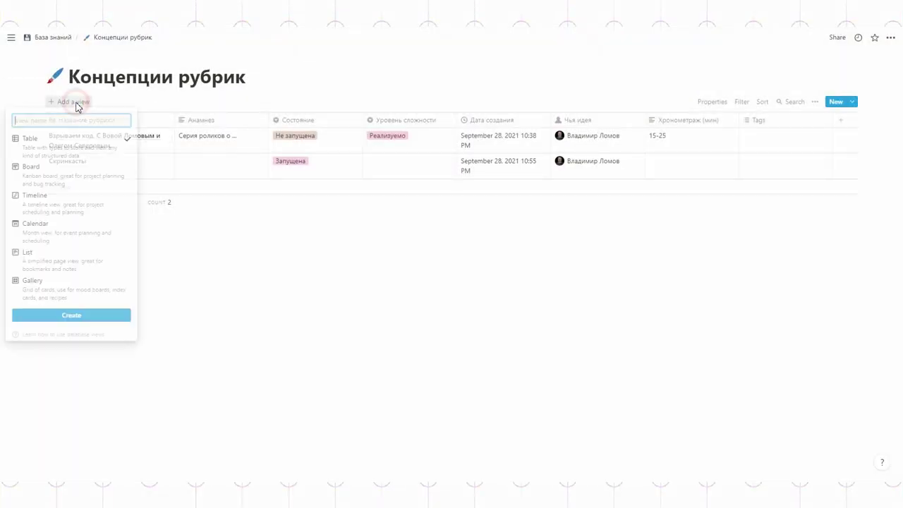
click(49, 172)
click(66, 315)
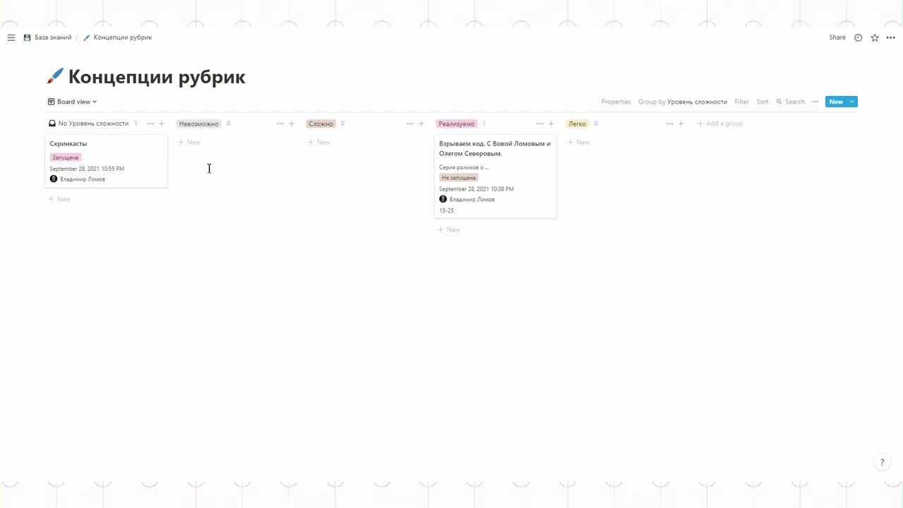
click(695, 104)
click(676, 148)
click(701, 103)
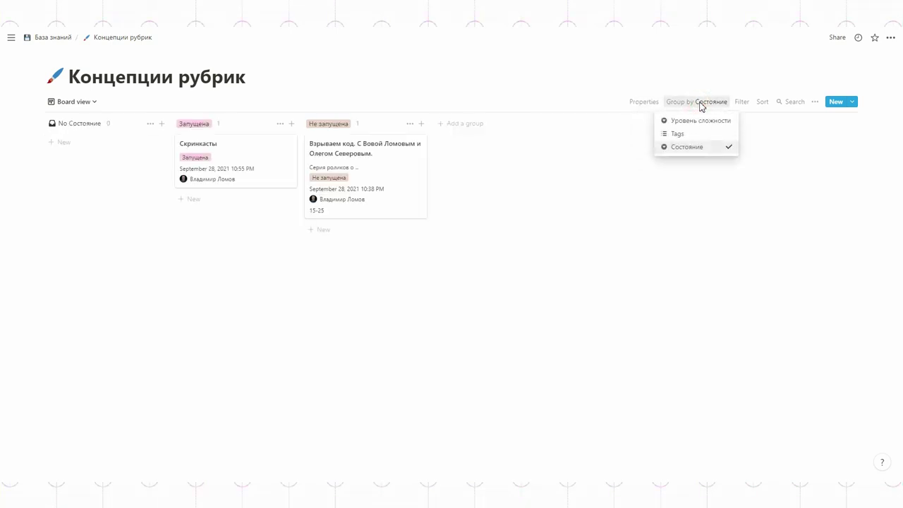
click(692, 121)
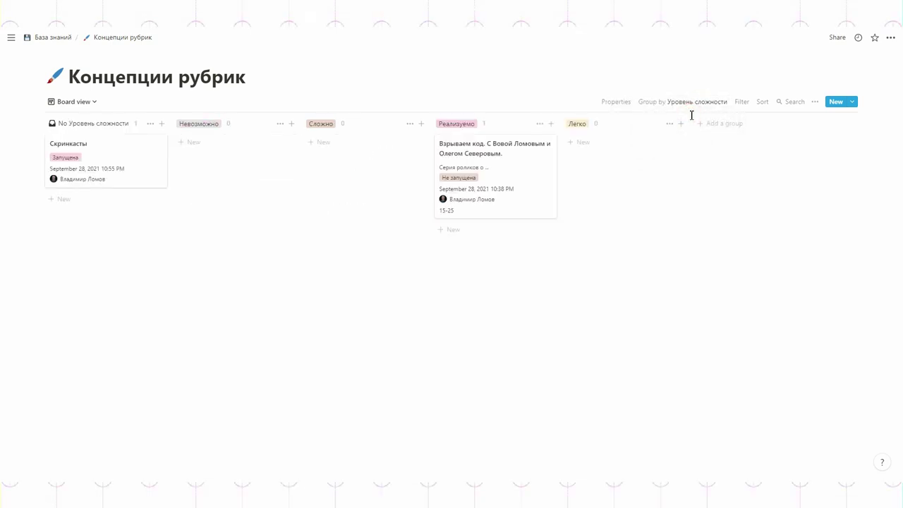
- Rename the board view to Возможность реализации
click(68, 103)
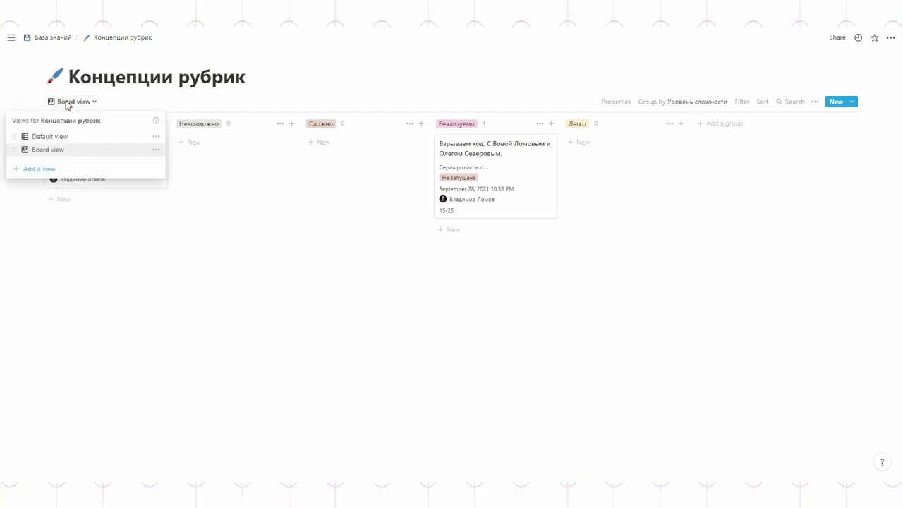
click(155, 149)
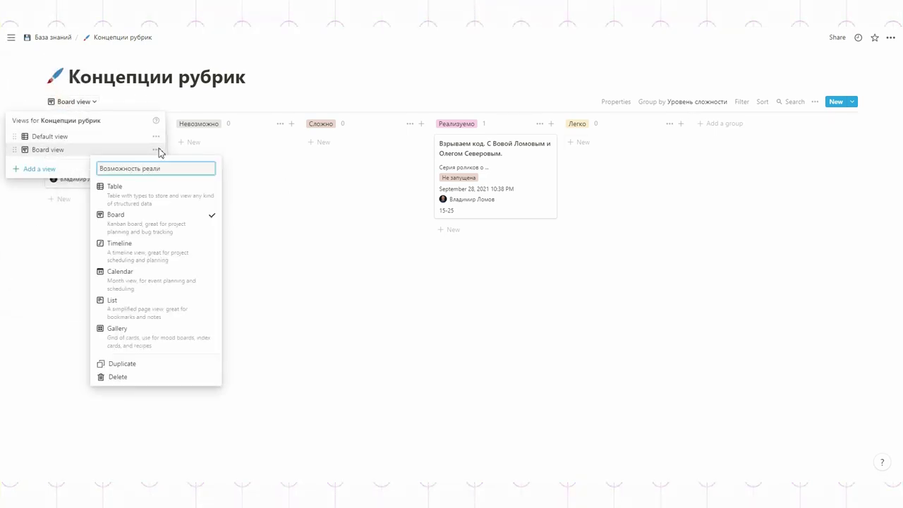
key(Return)
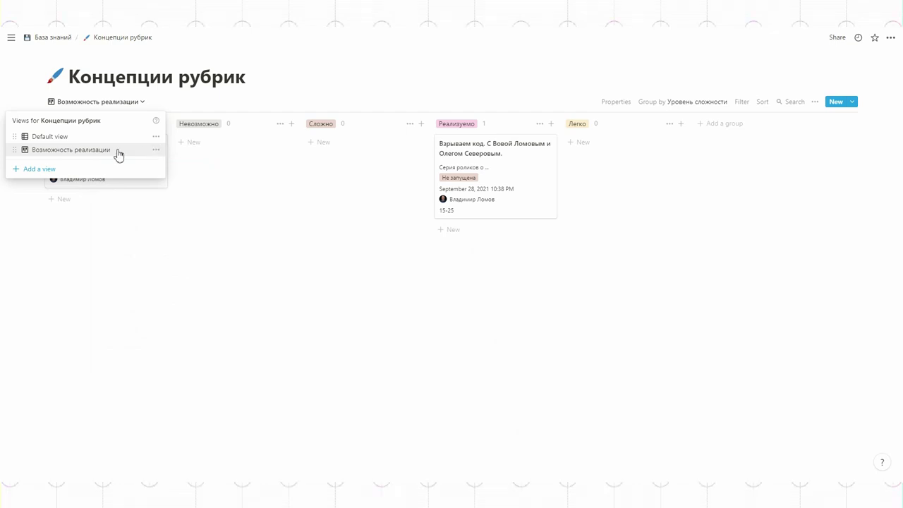
key(Escape)
- Hide Состояние on the board cards so Бюджет shows instead
click(616, 102)
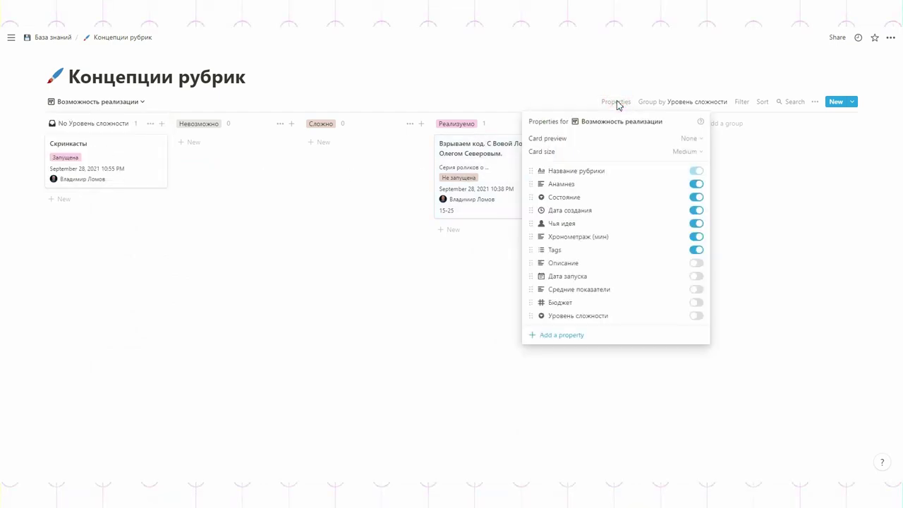
click(696, 198)
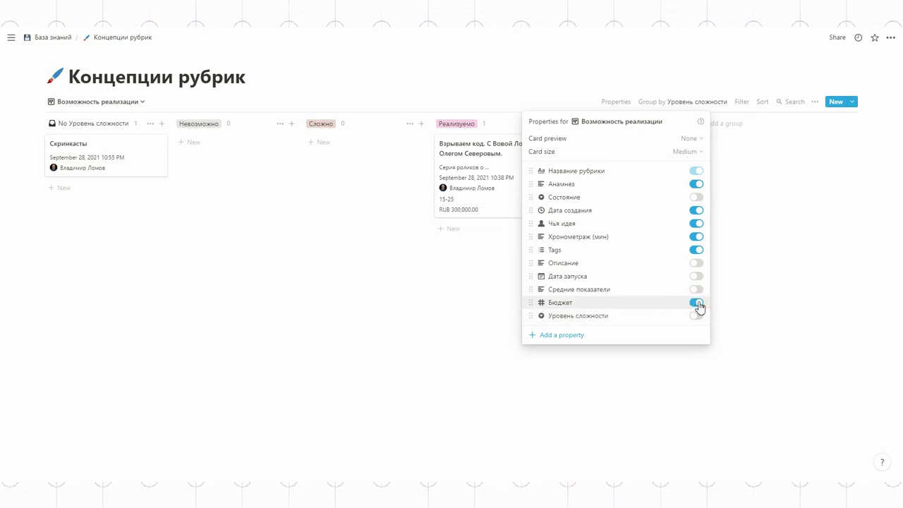
click(764, 296)
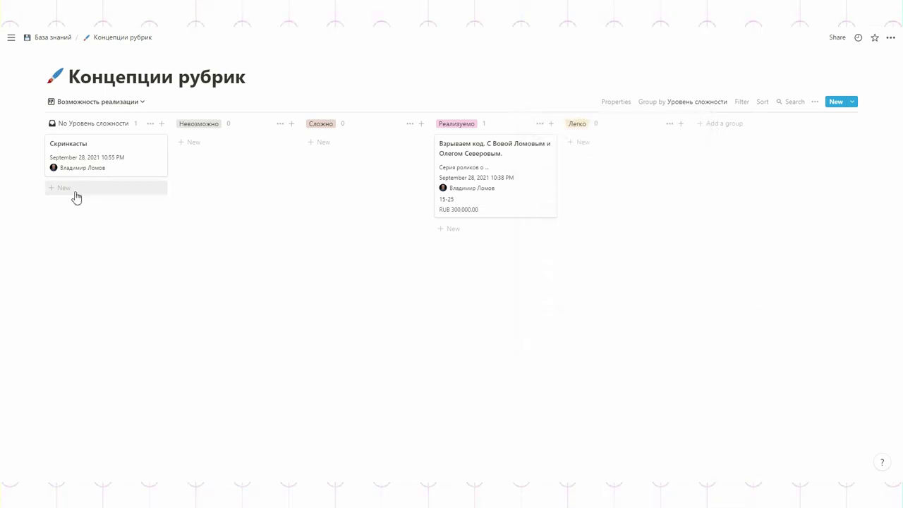
click(106, 101)
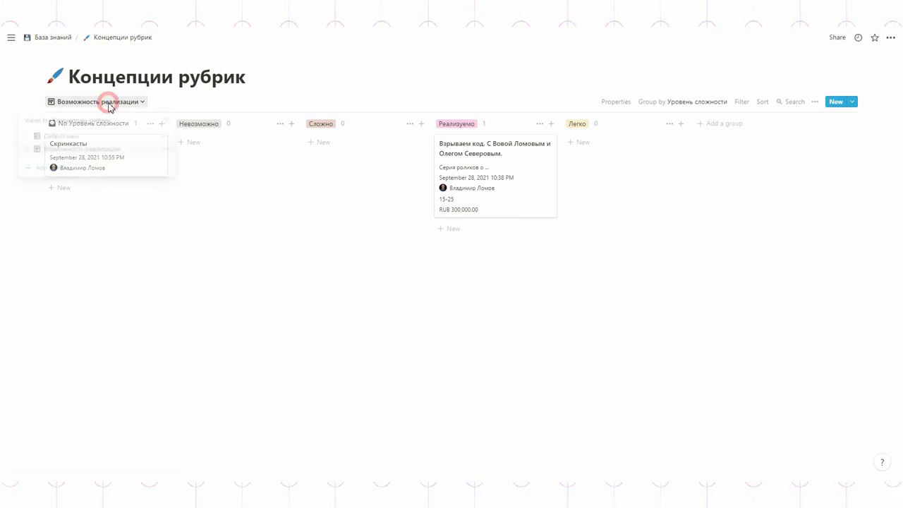
- Add a Gallery view and then a new List view
click(62, 169)
click(205, 237)
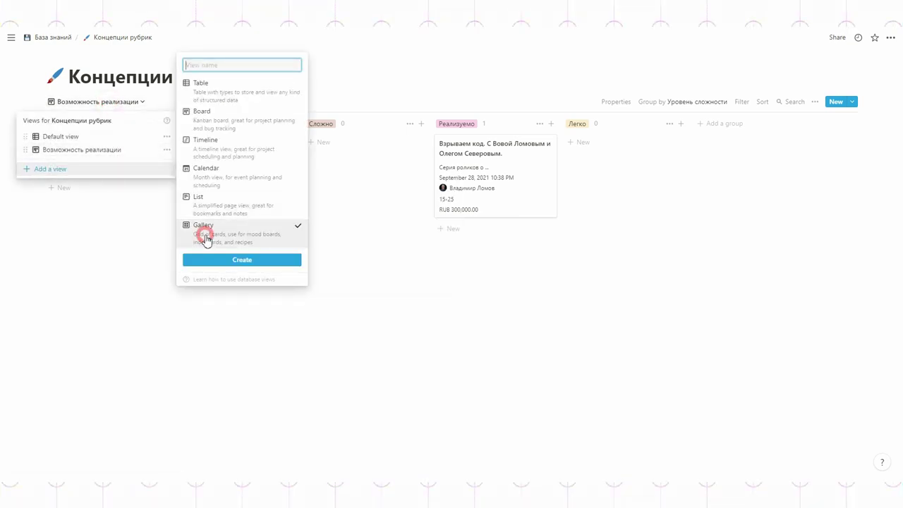
click(242, 260)
click(92, 104)
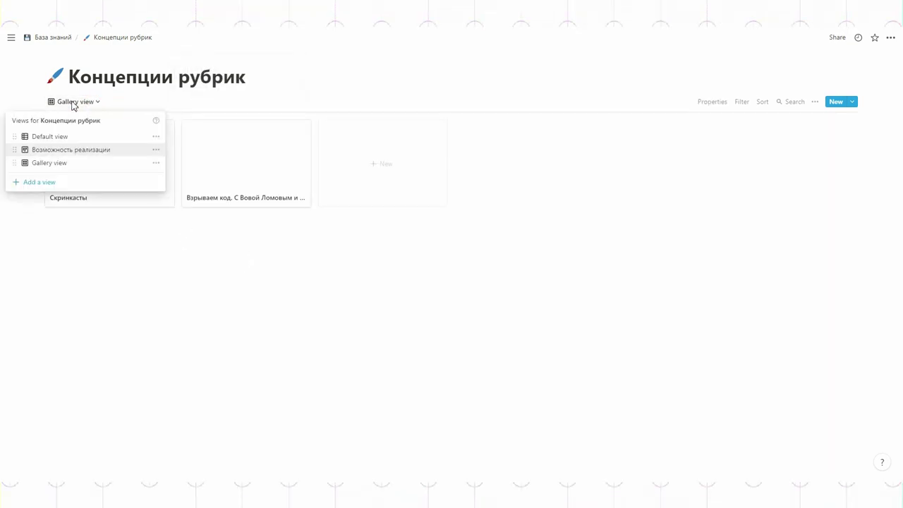
click(40, 182)
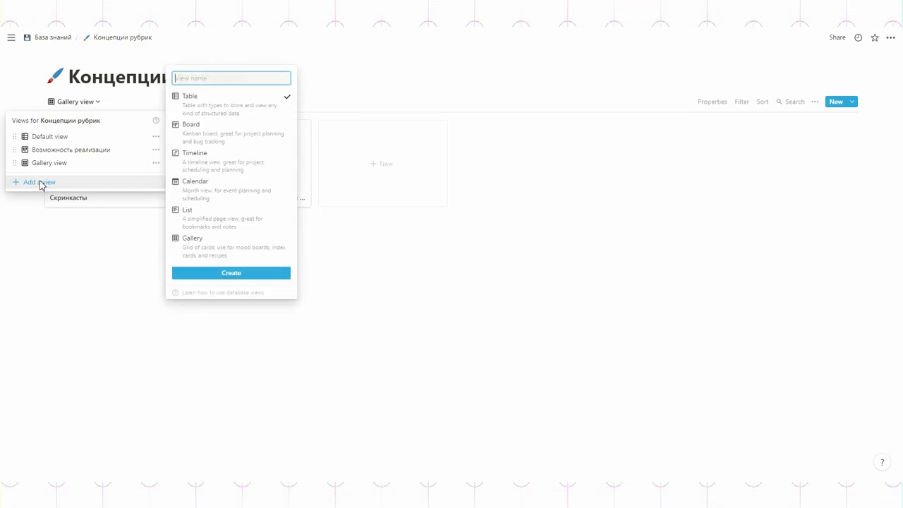
click(209, 223)
click(245, 275)
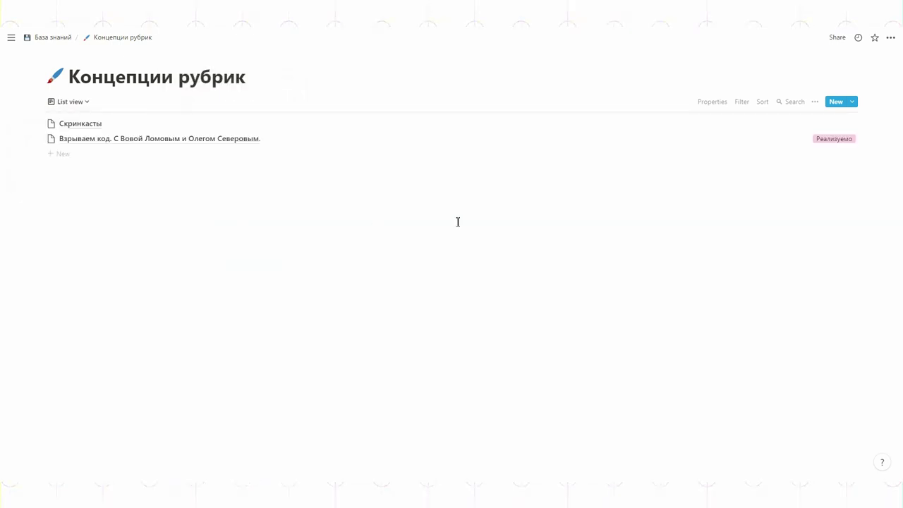
- Show the Дата запуска and Анамнез properties in the list view
click(713, 104)
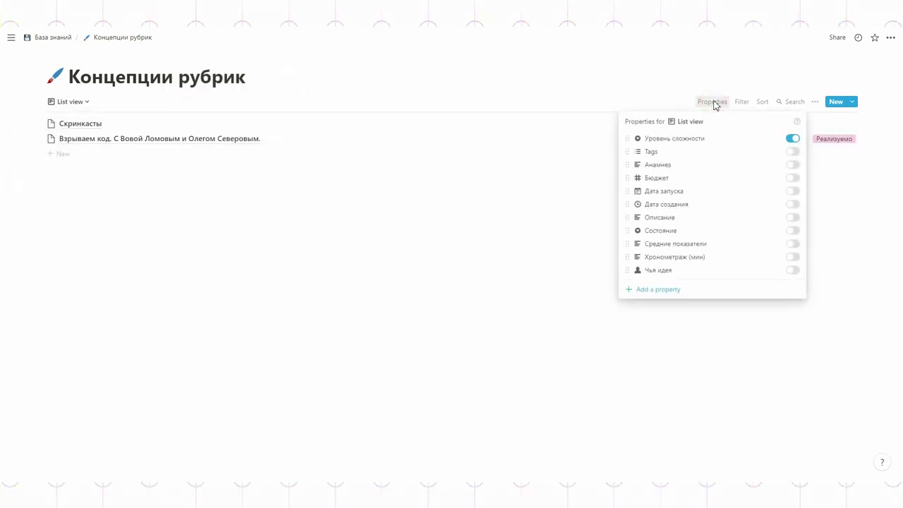
click(793, 191)
click(795, 166)
click(845, 195)
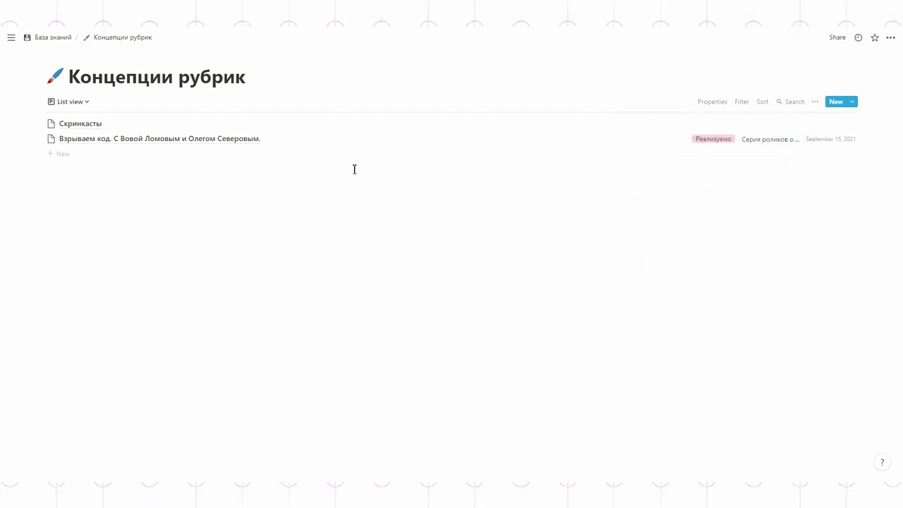
- Rename the list view to Запущенные проекты
click(71, 102)
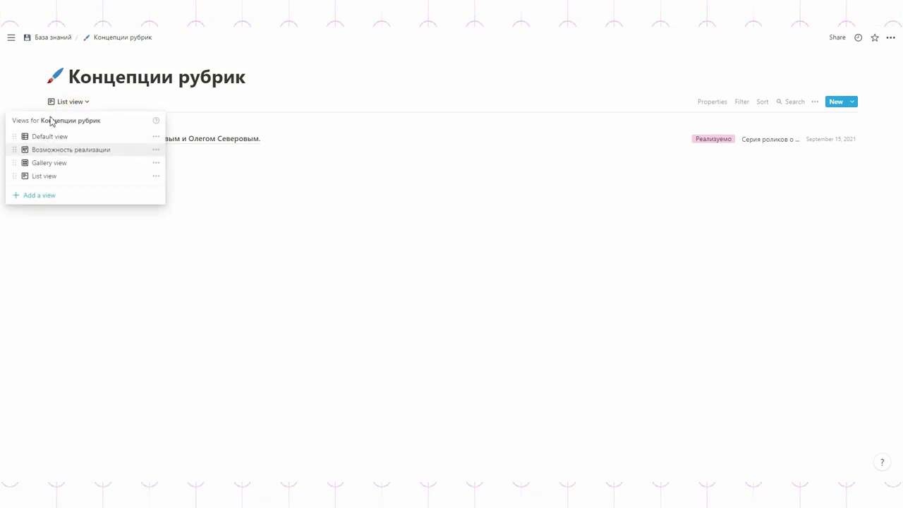
click(157, 176)
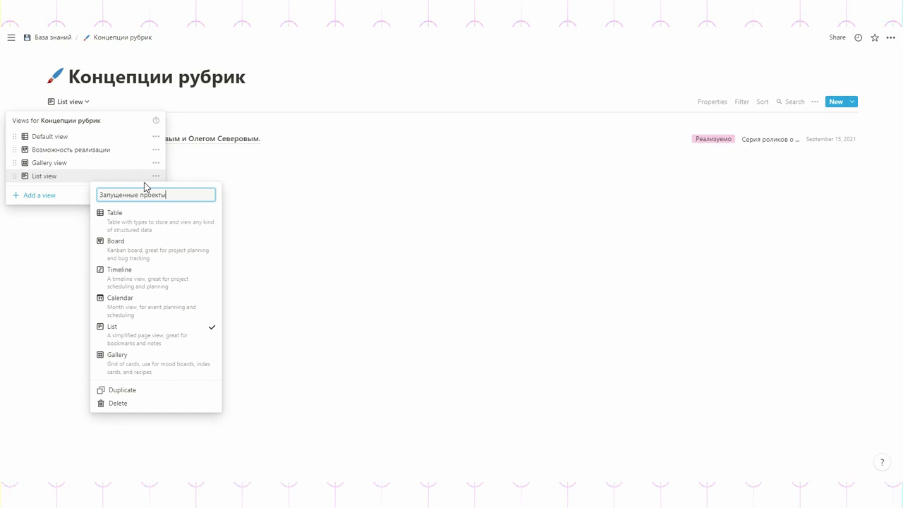
key(Return)
click(745, 102)
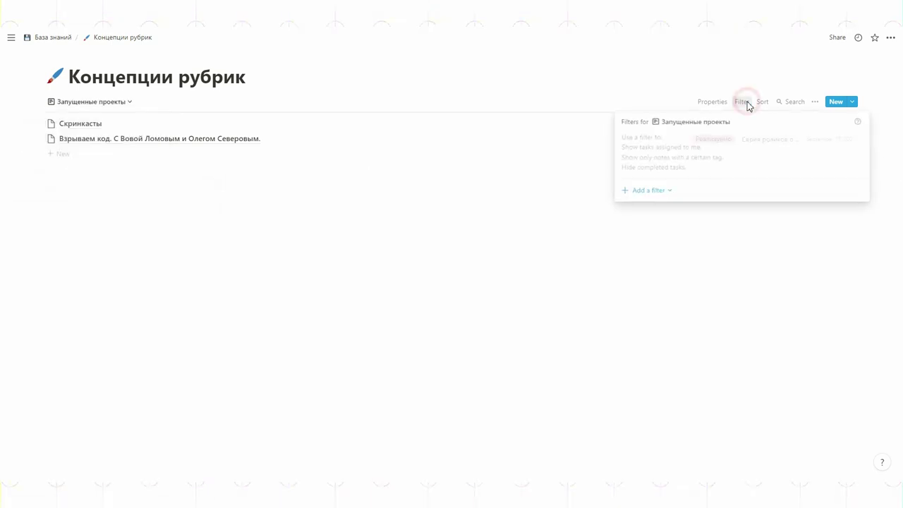
- Filter Запущенные проекты by the Дата запуска property
click(650, 191)
click(651, 206)
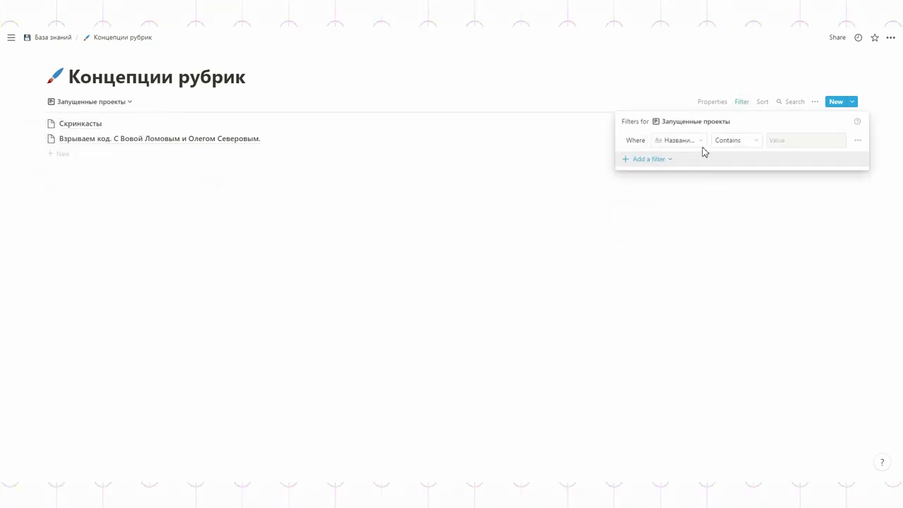
click(666, 234)
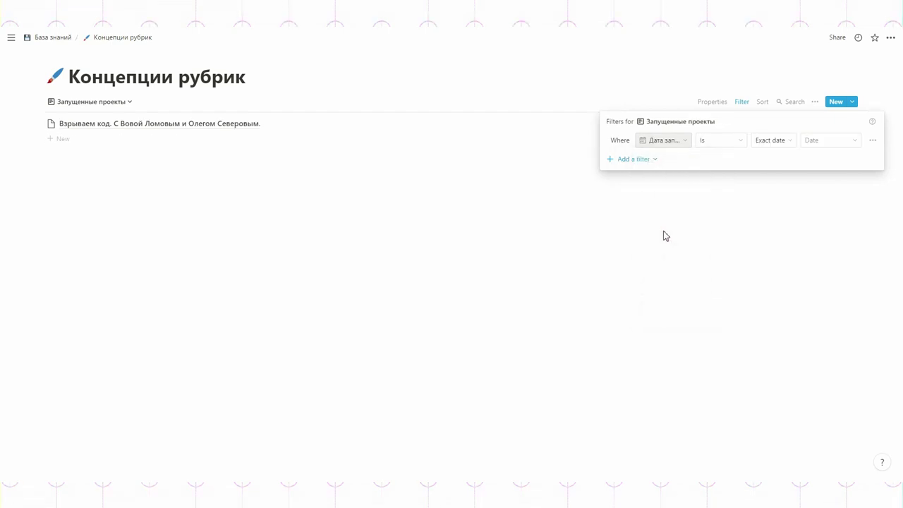
click(665, 233)
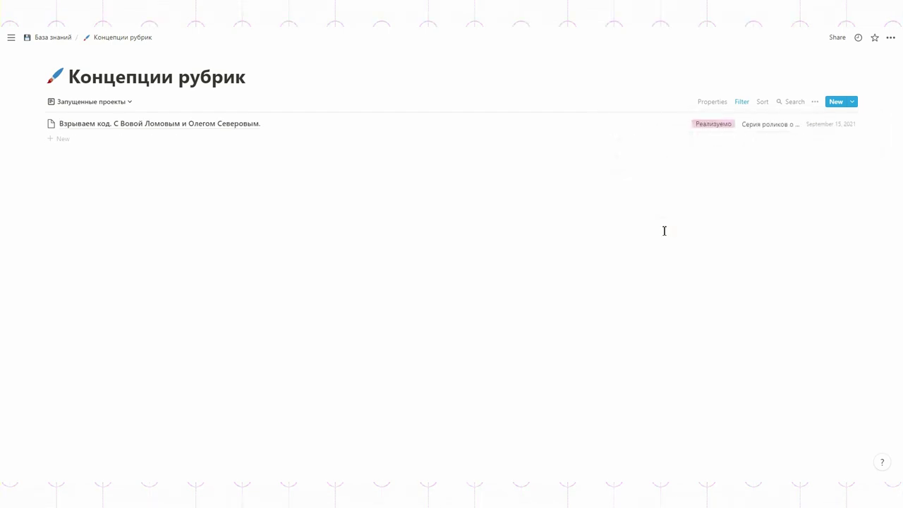
- Create a new List view named Не запущенные проекты
click(92, 103)
click(53, 196)
click(209, 233)
click(201, 89)
text(Не запущенные проекты)
click(229, 285)
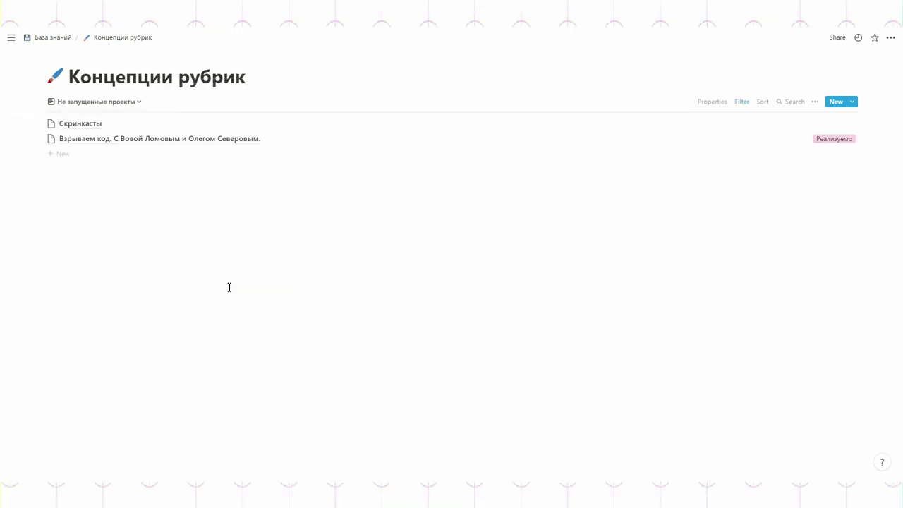
- Filter Не запущенные проекты to pages with an empty Дата создания
click(741, 102)
click(643, 190)
click(649, 206)
click(677, 139)
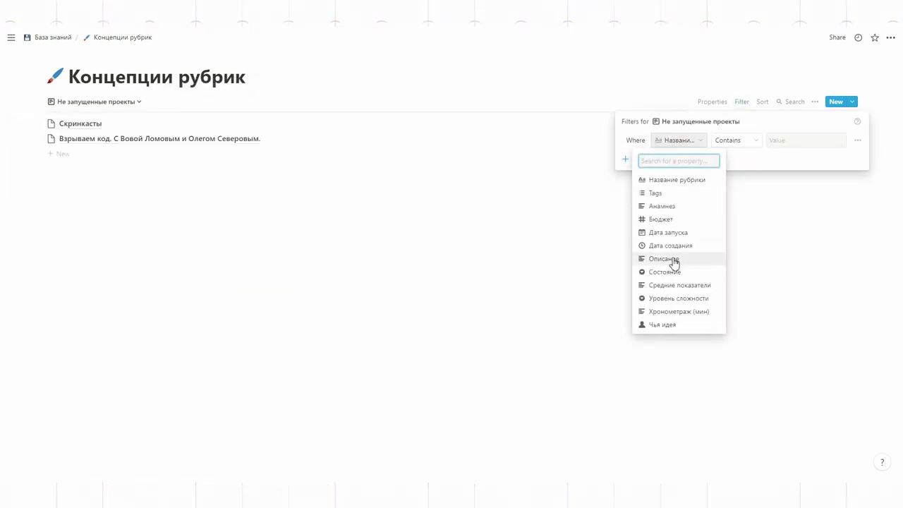
click(670, 245)
click(733, 140)
click(696, 235)
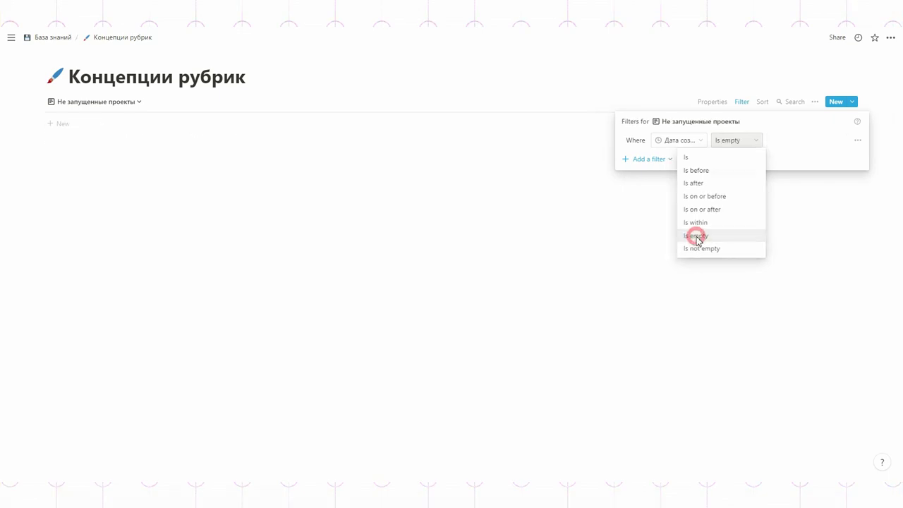
click(695, 236)
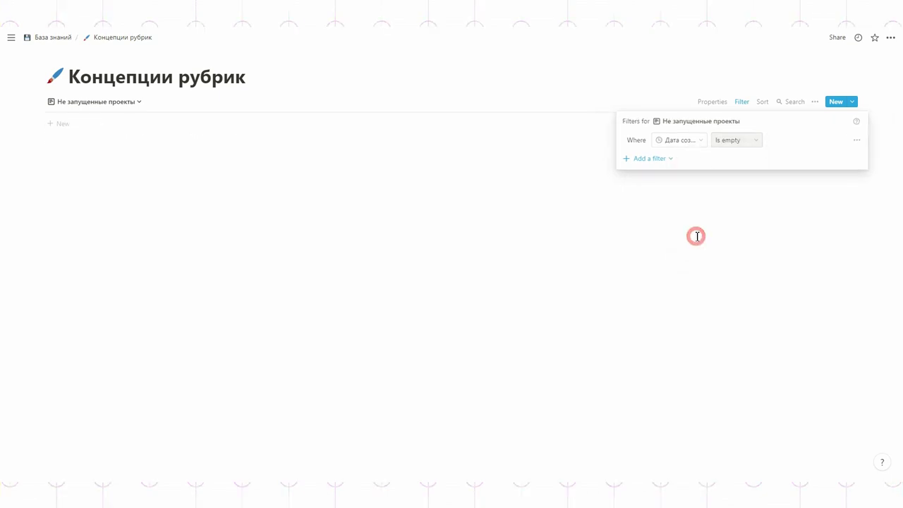
- Compare the Запущенные проекты and Не запущенные проекты views
click(137, 103)
click(86, 174)
click(91, 102)
click(76, 188)
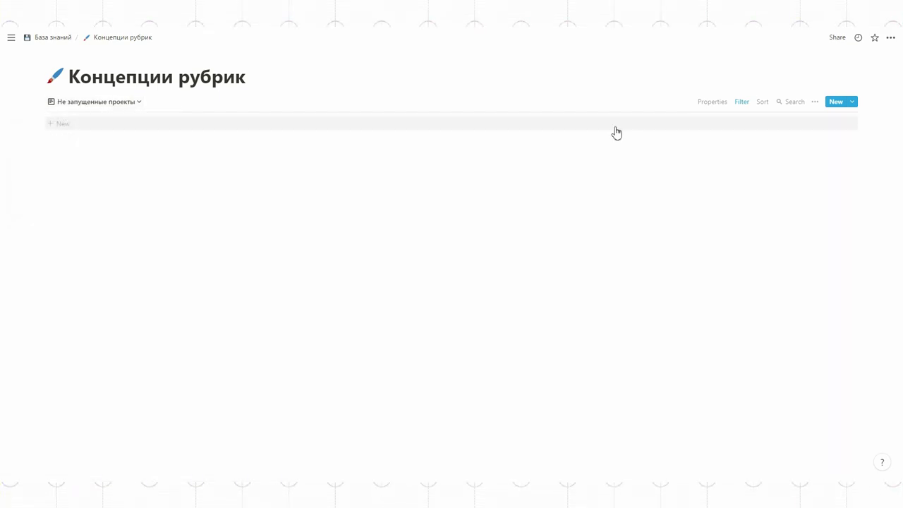
- Change the Не запущенные проекты filter to an empty Дата запуска
click(742, 103)
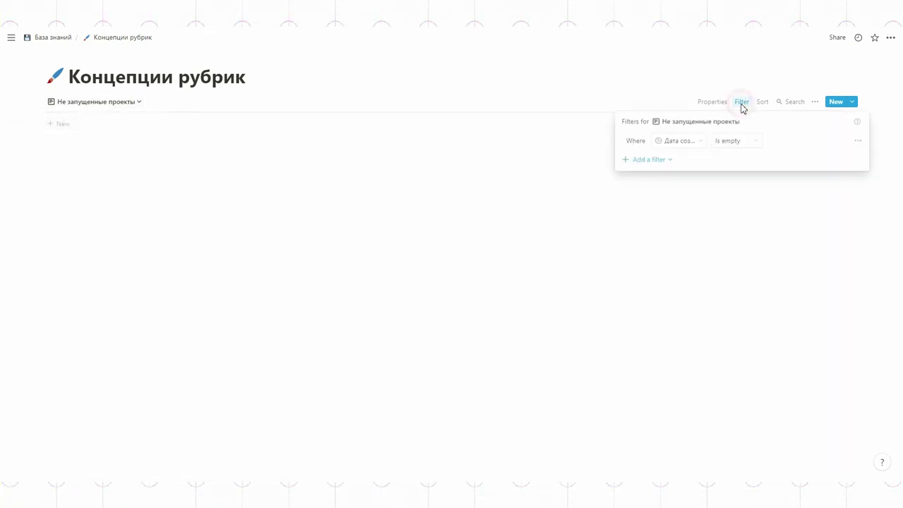
click(697, 142)
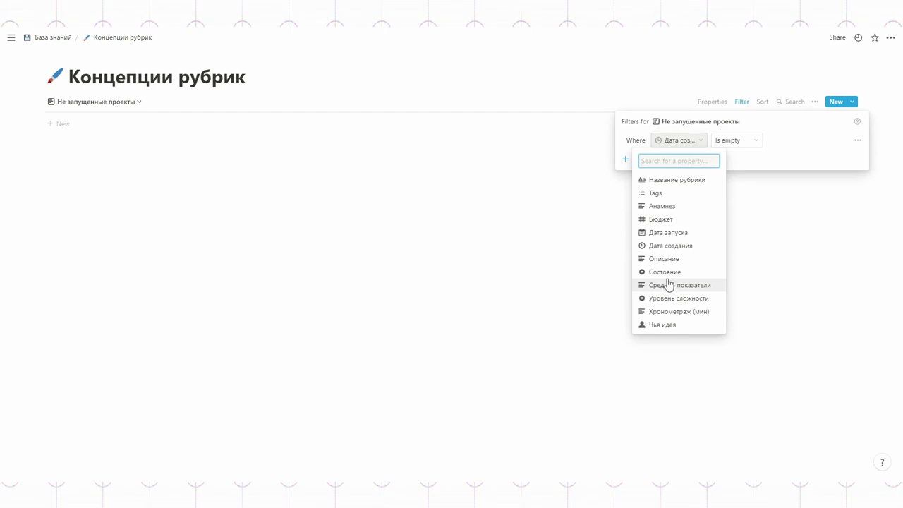
click(671, 234)
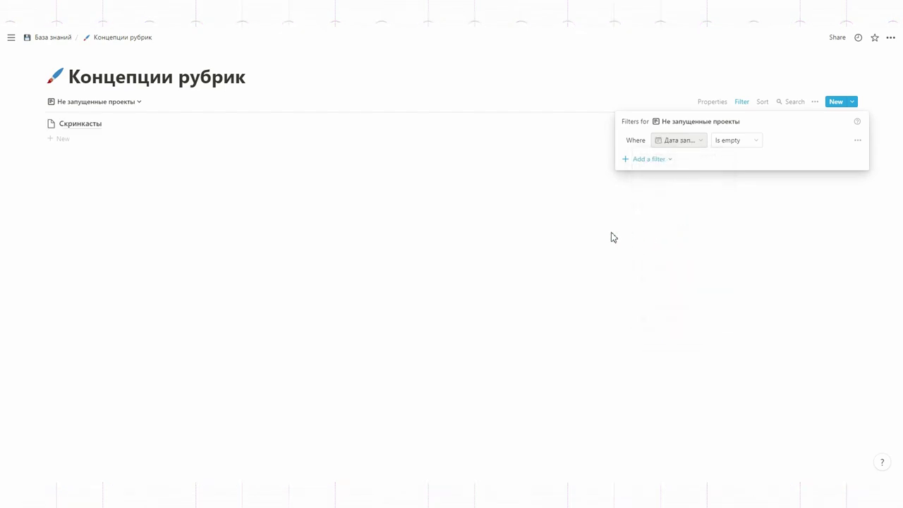
click(687, 238)
click(97, 101)
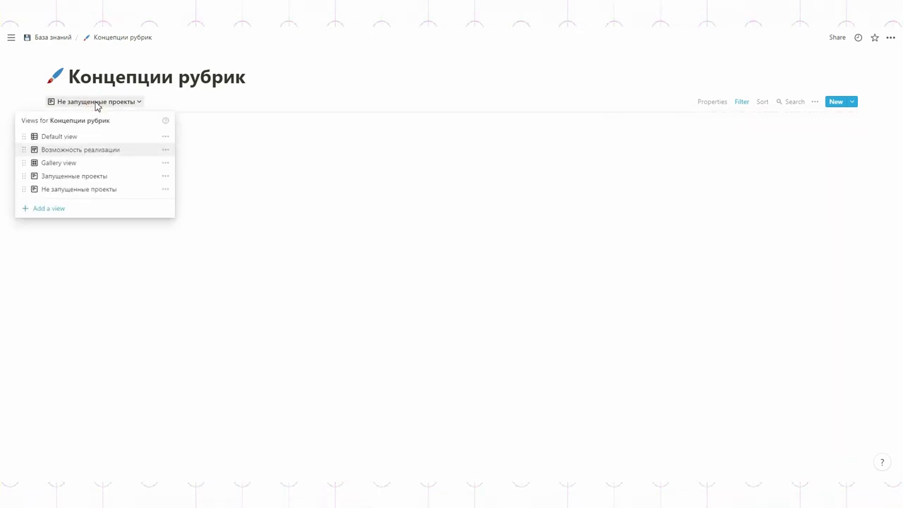
- Delete the Gallery view
click(75, 136)
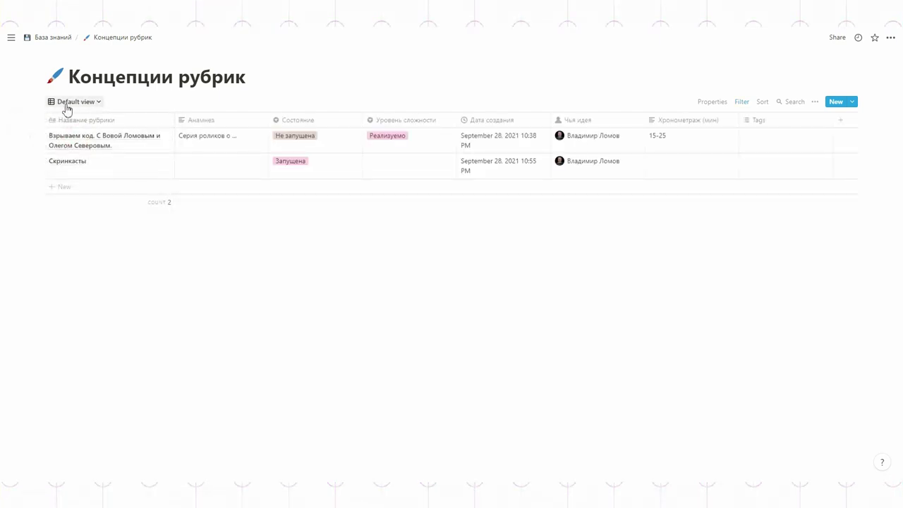
click(67, 106)
click(156, 163)
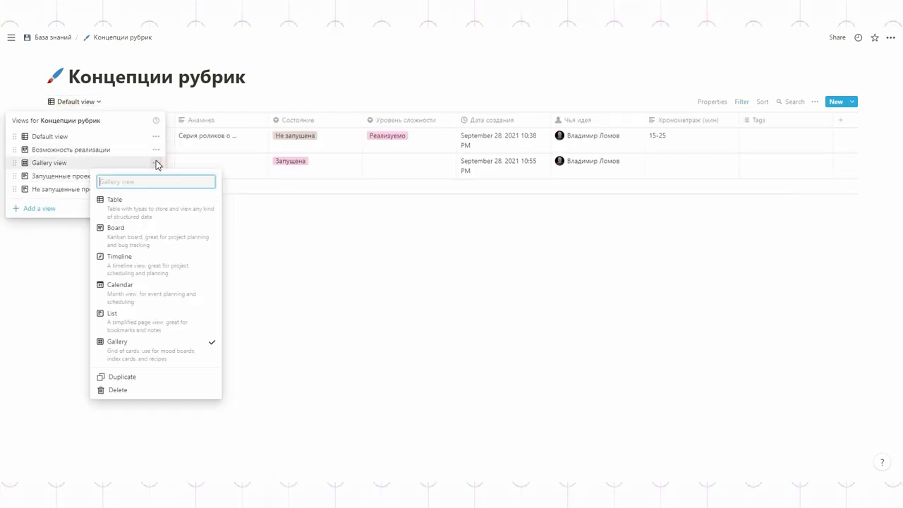
click(120, 390)
click(448, 261)
- Rename the default table view to Все проекты
click(134, 101)
click(168, 137)
text(Все проекты)
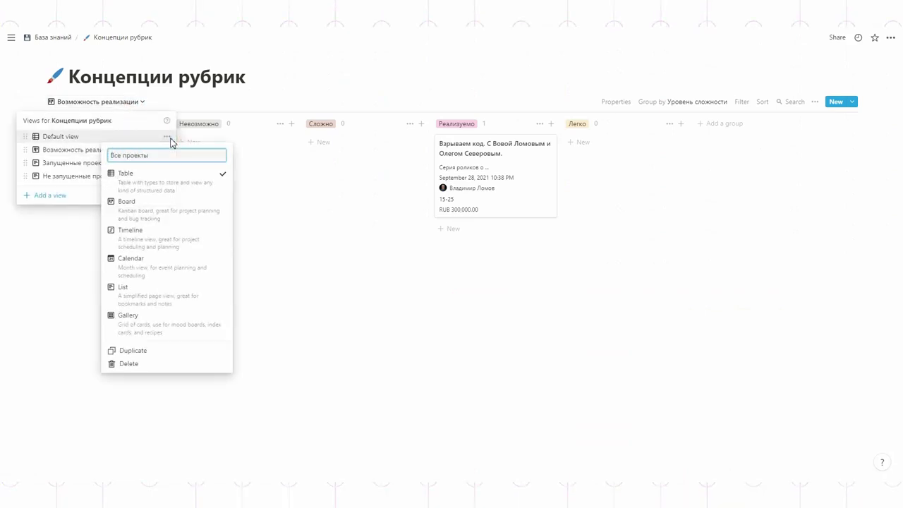
key(Return)
- Browse the Возможность реализации, Запущенные проекты and Не запущенные проекты views
click(74, 102)
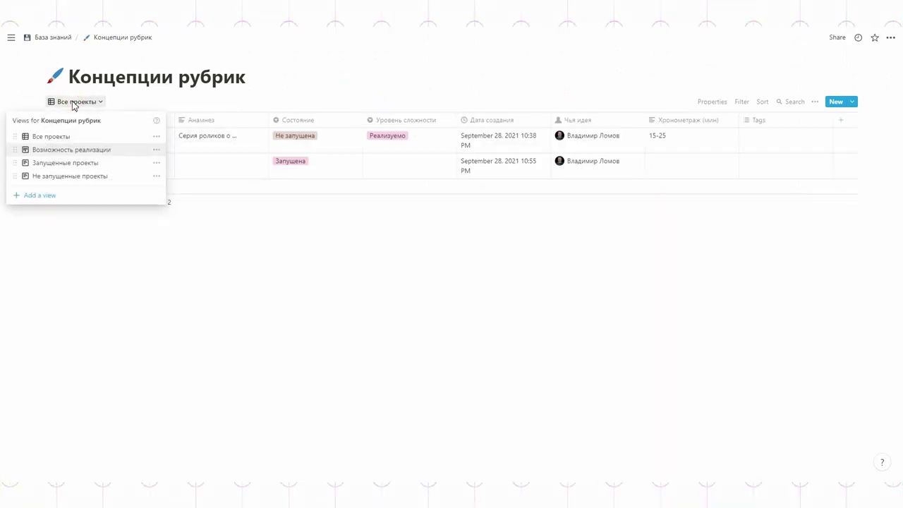
click(71, 149)
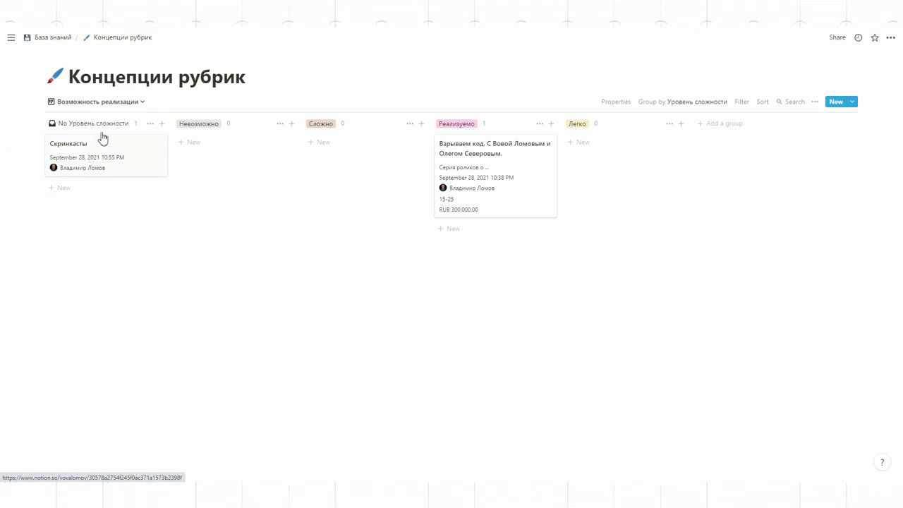
click(100, 102)
click(70, 163)
click(86, 104)
click(85, 175)
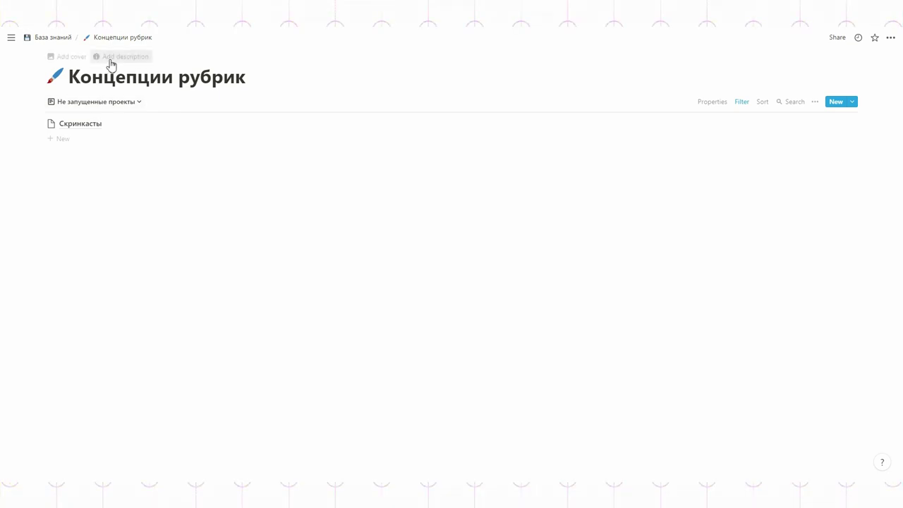
- Write the description 'Вы добавляете концепции роликов…' and return to the Все проекты table
click(111, 64)
text(ВАы добавляете концепции роликов в ... с тегами ...)
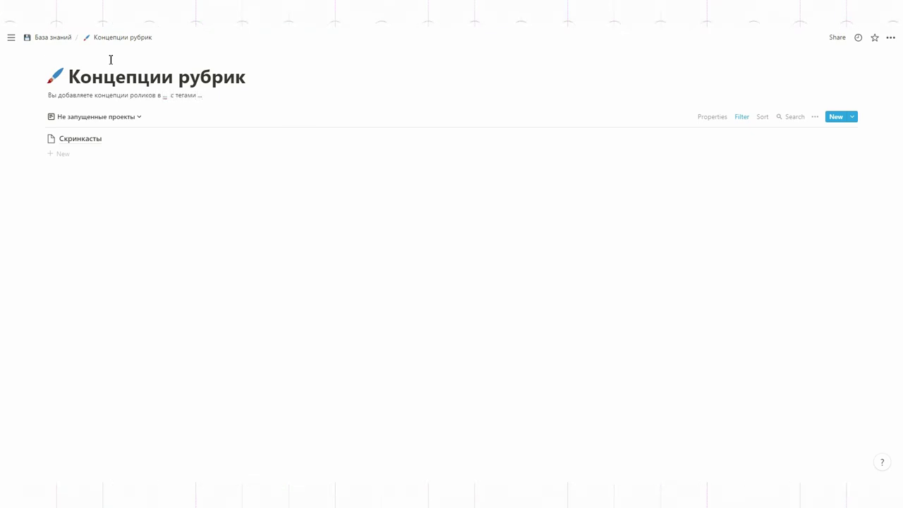
click(83, 118)
click(64, 151)
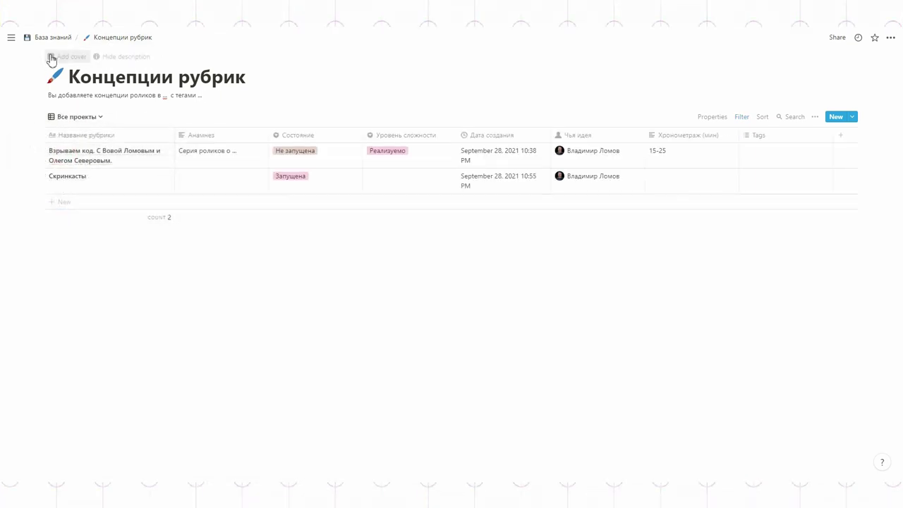
- Add a page cover using a NASA archive image
click(50, 58)
click(568, 145)
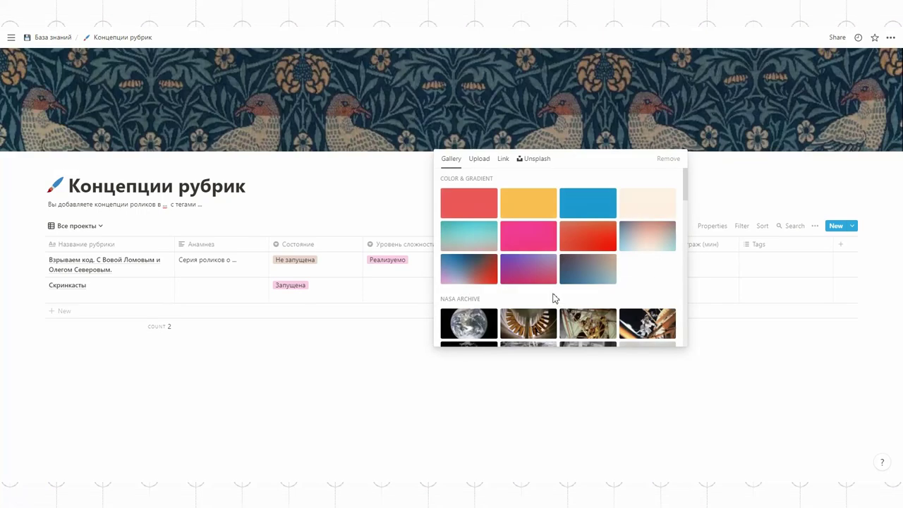
scroll(555, 299, down, 3)
click(521, 180)
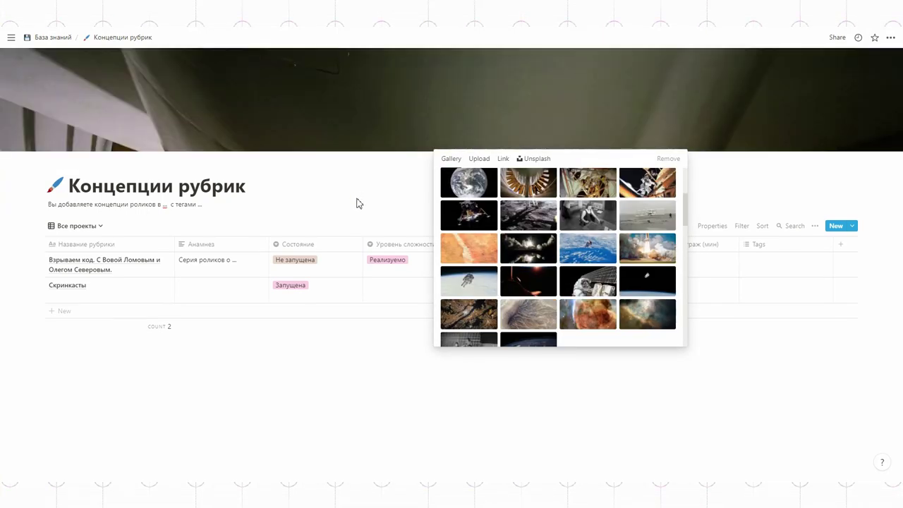
click(358, 198)
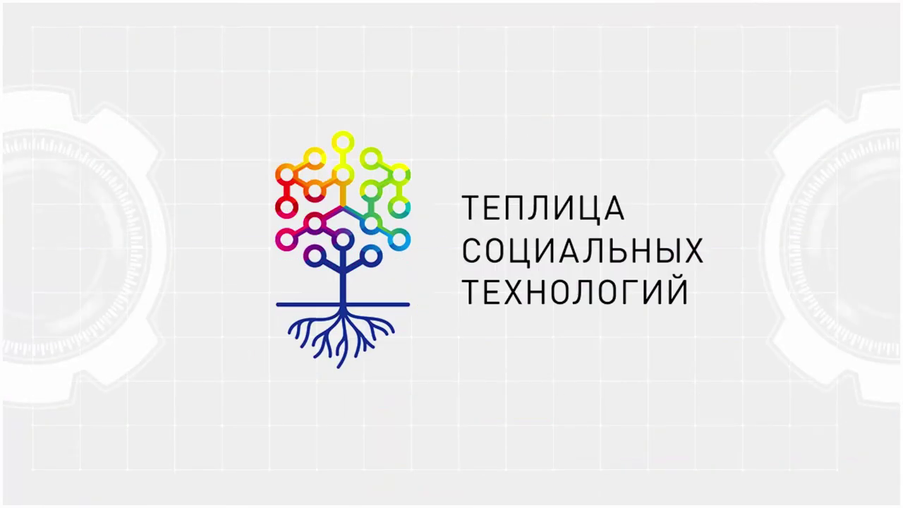